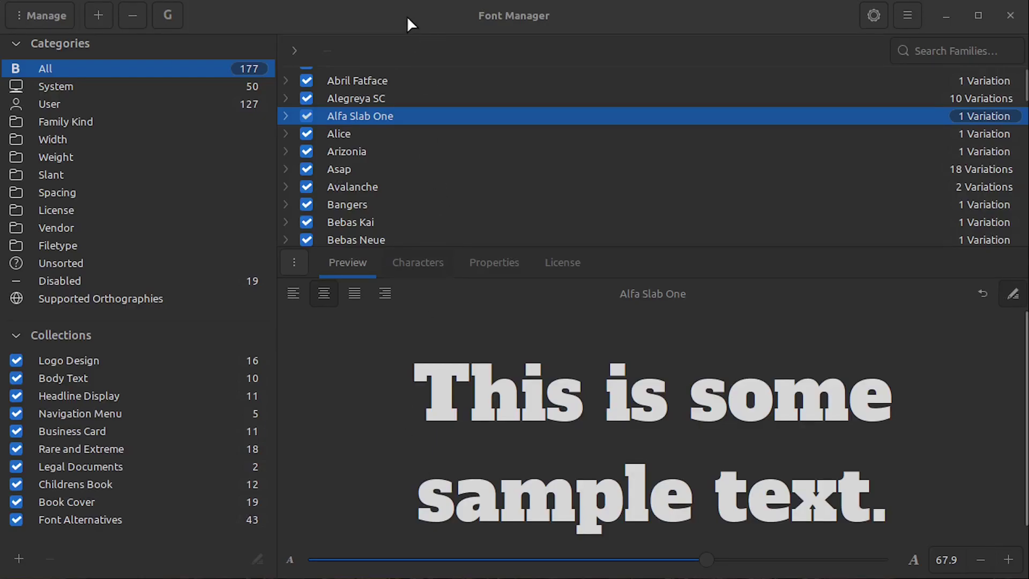
Look through the User and Family Kind categories, then return to All fonts.
click(407, 15)
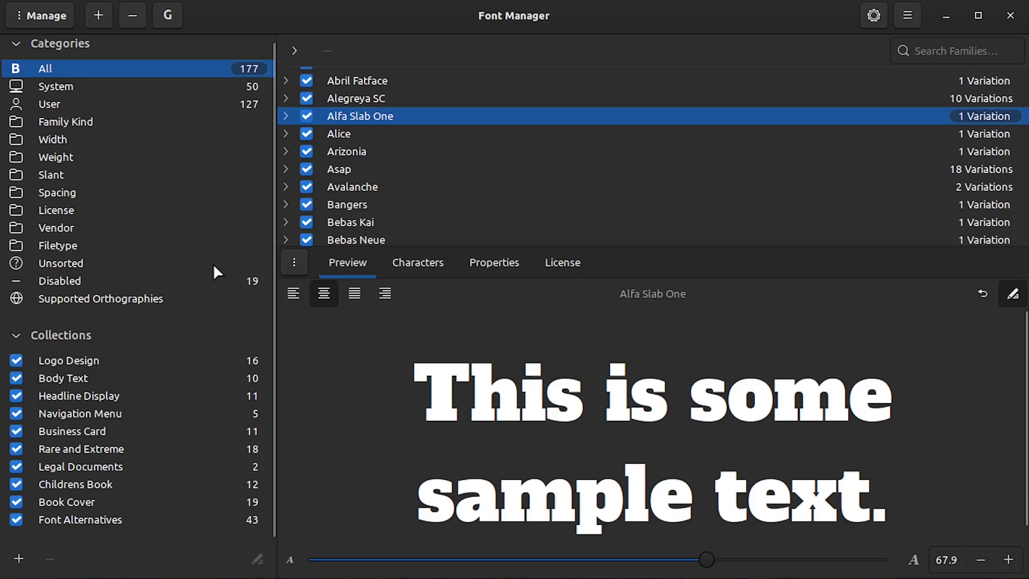
click(54, 105)
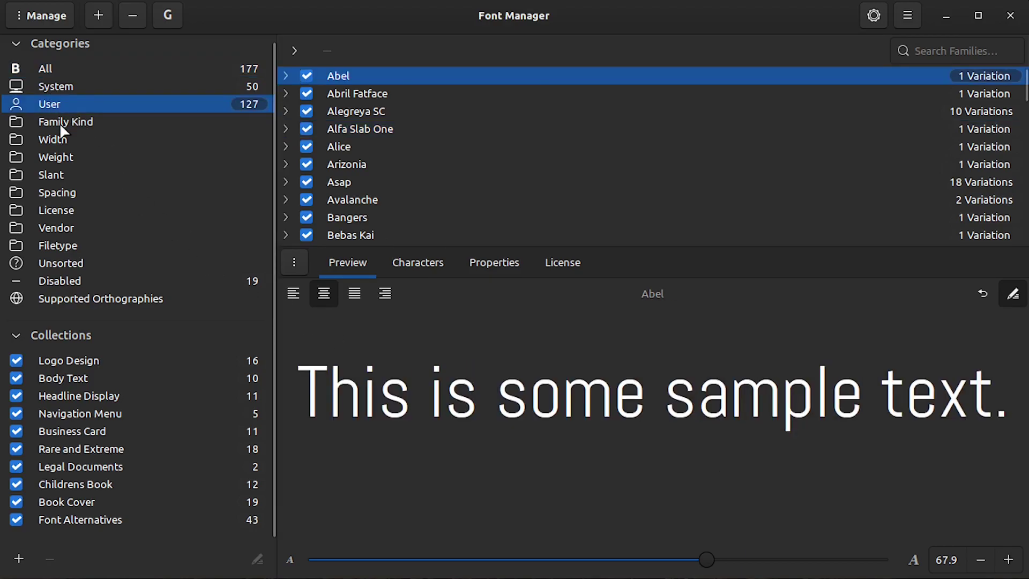
click(61, 126)
click(49, 69)
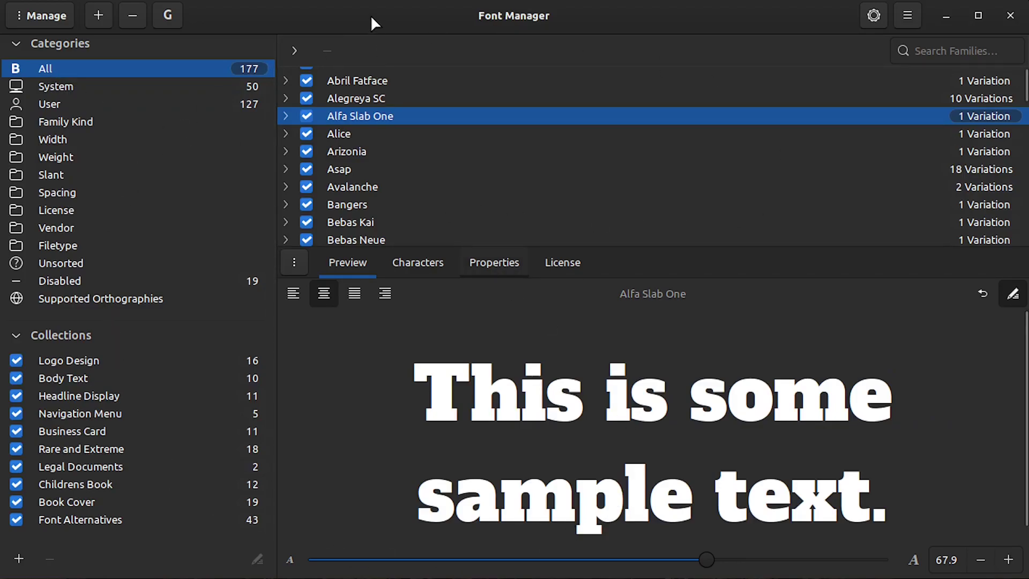
Preview Arizonia, Avalanche, then Bangers from the font list.
click(332, 151)
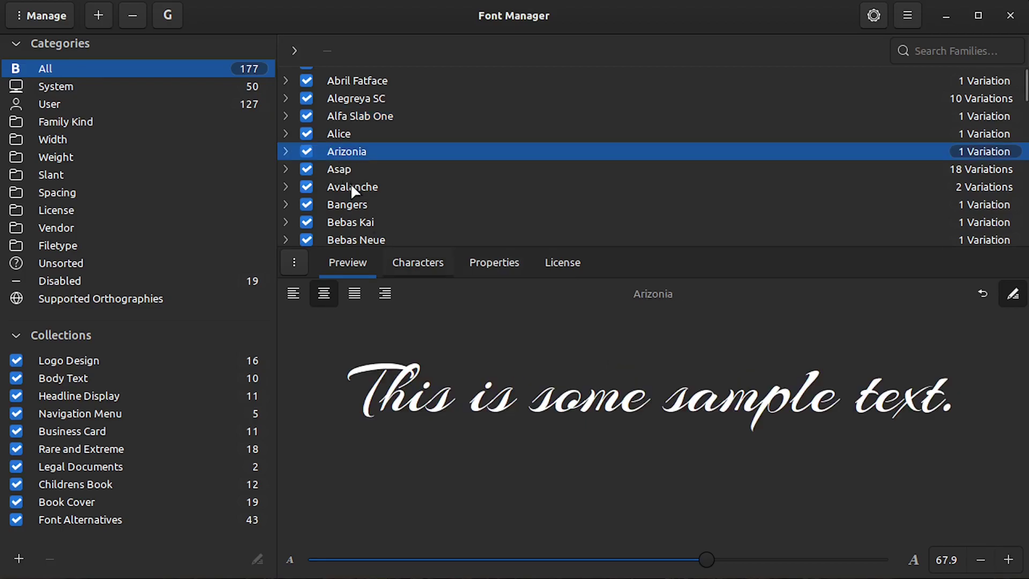
click(351, 186)
scroll(364, 196, down, 2)
click(335, 148)
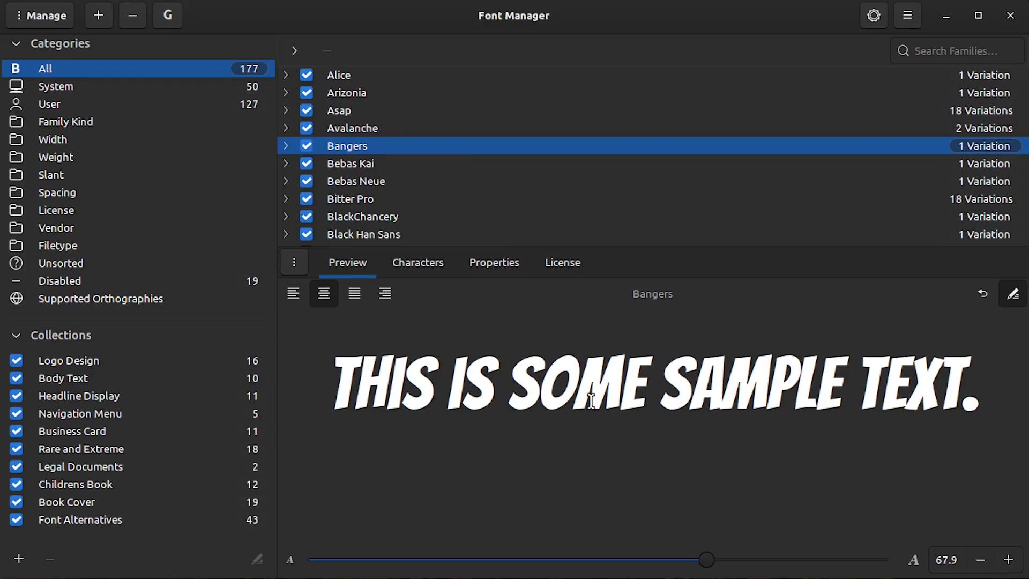
click(63, 156)
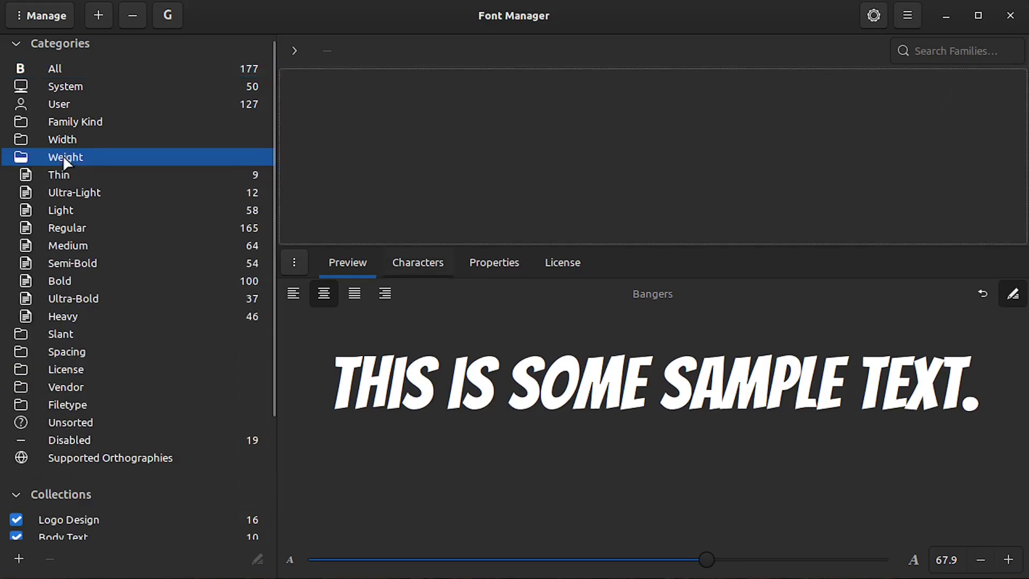
click(69, 178)
click(69, 211)
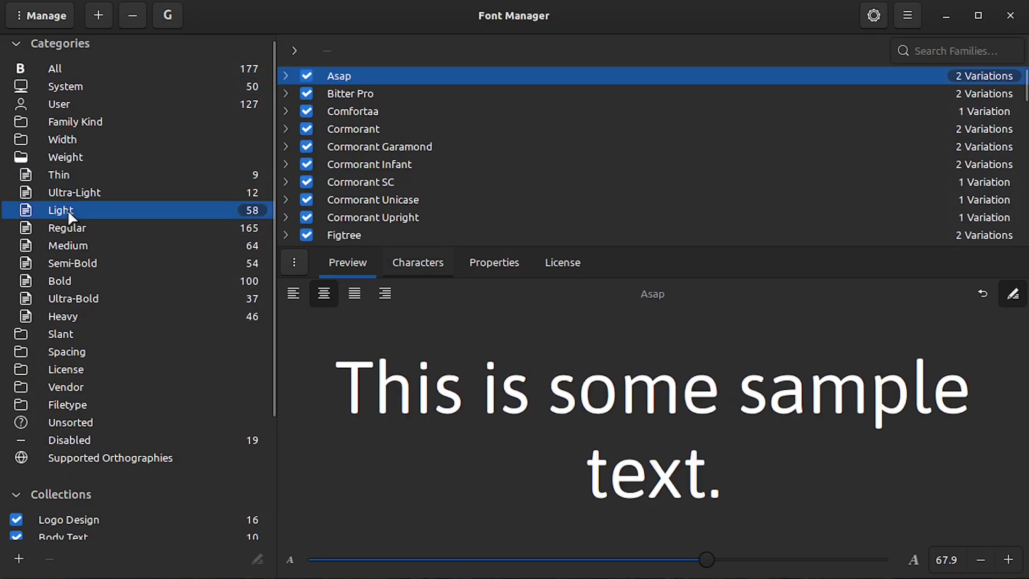
click(59, 156)
click(62, 122)
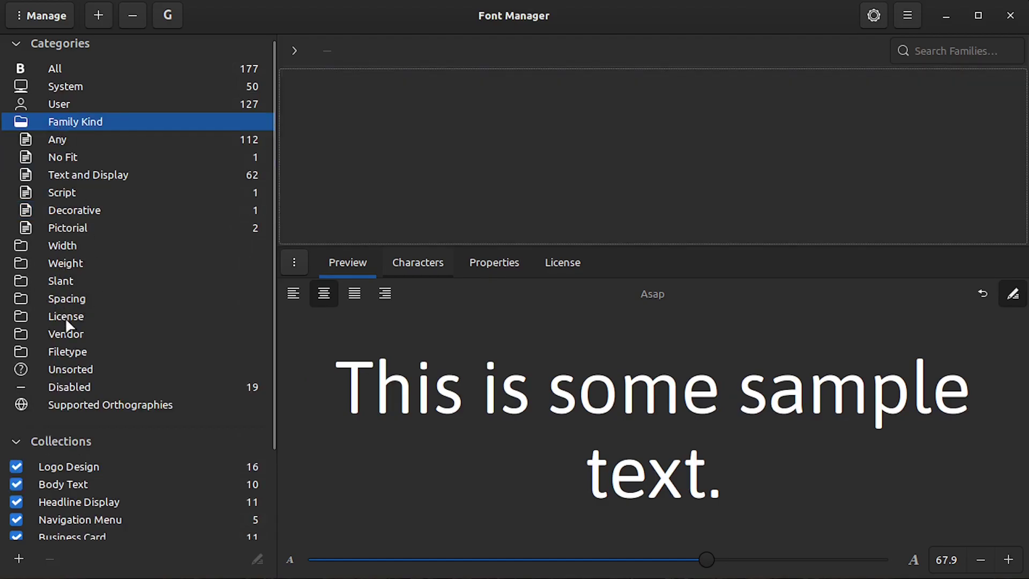
click(66, 318)
click(74, 263)
click(79, 283)
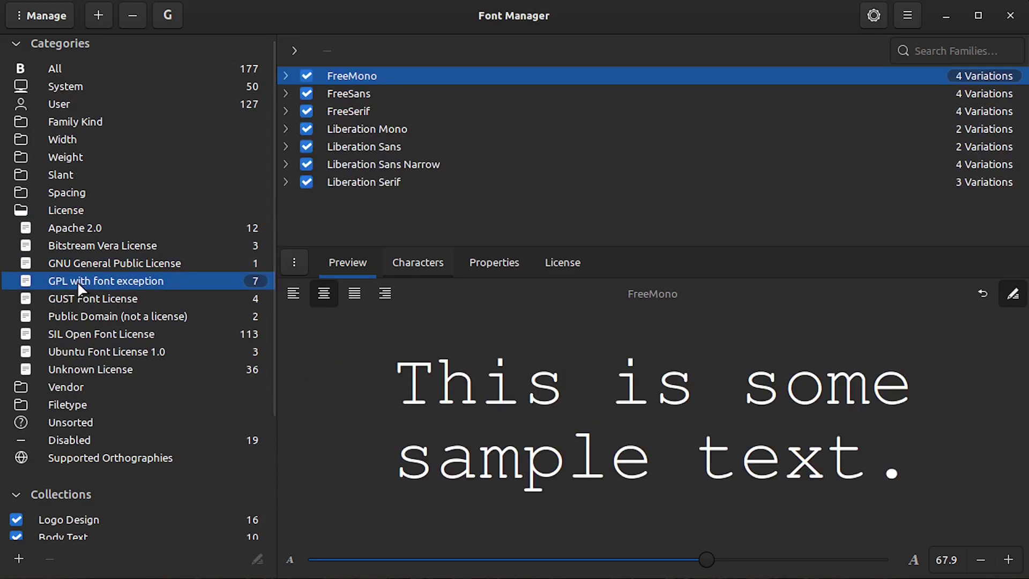
click(62, 211)
scroll(91, 406, down, 5)
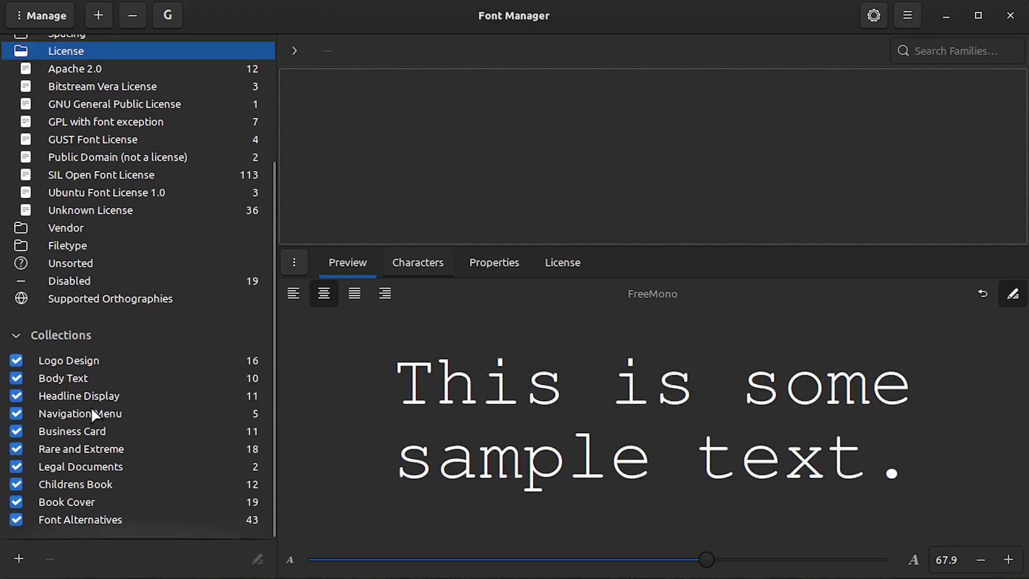
click(60, 358)
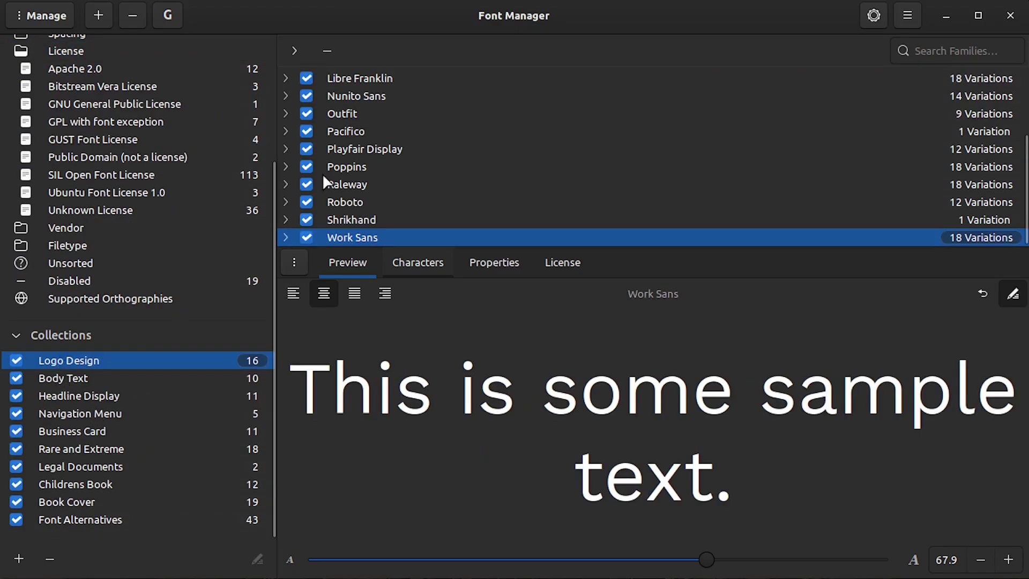
click(343, 149)
click(341, 113)
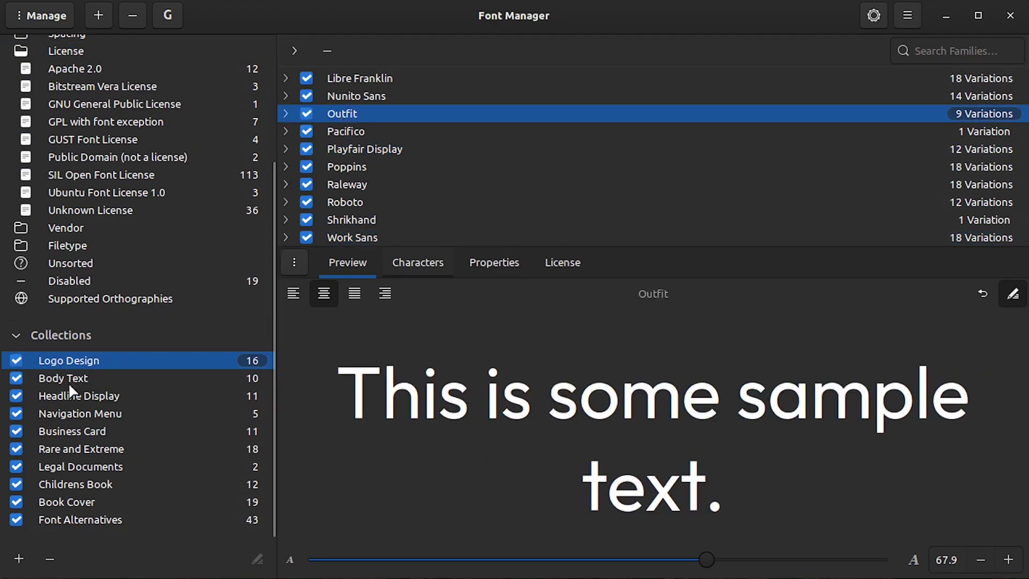
click(51, 429)
click(338, 161)
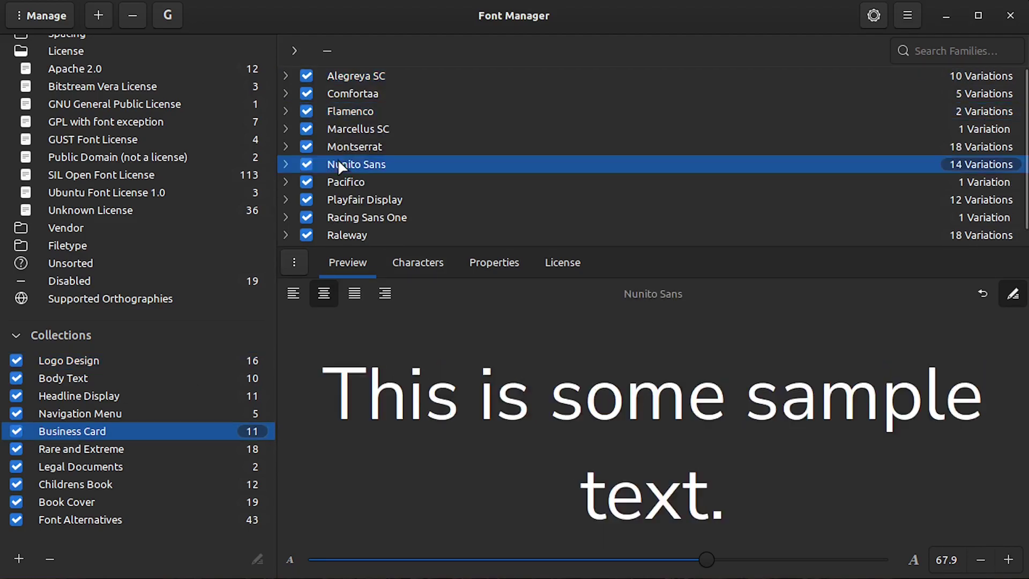
click(345, 198)
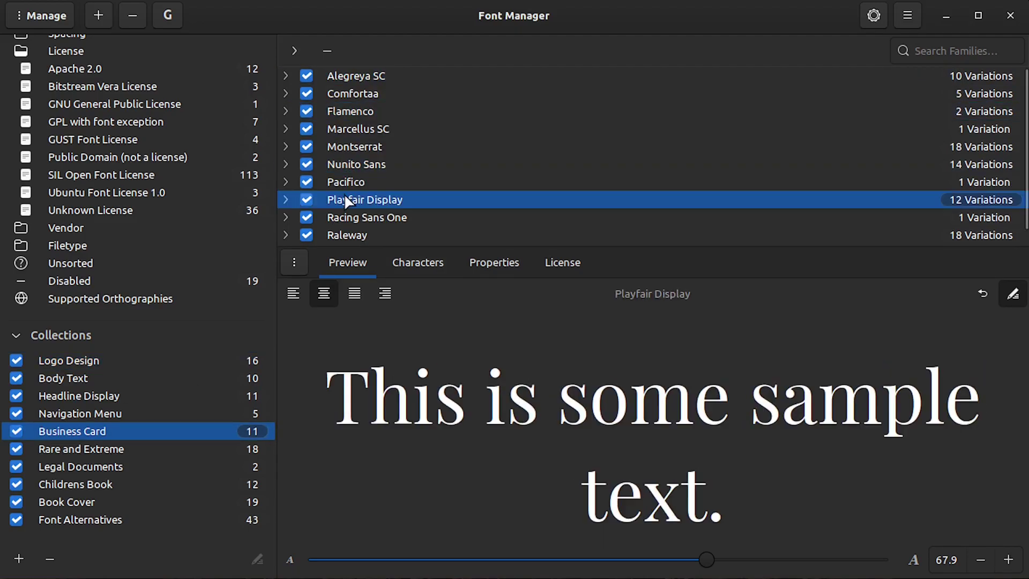
click(64, 483)
click(343, 113)
click(341, 164)
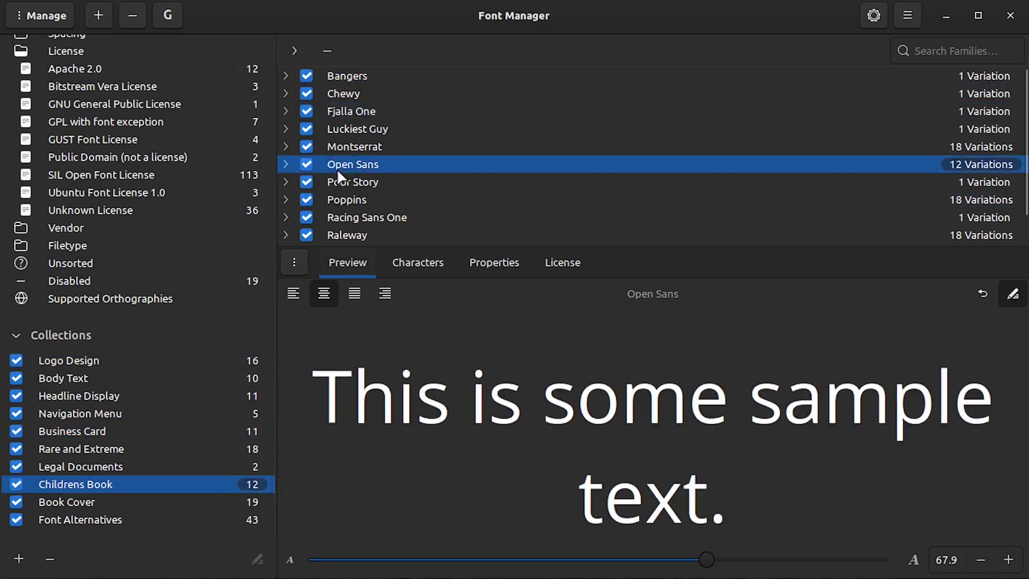
click(343, 198)
click(62, 449)
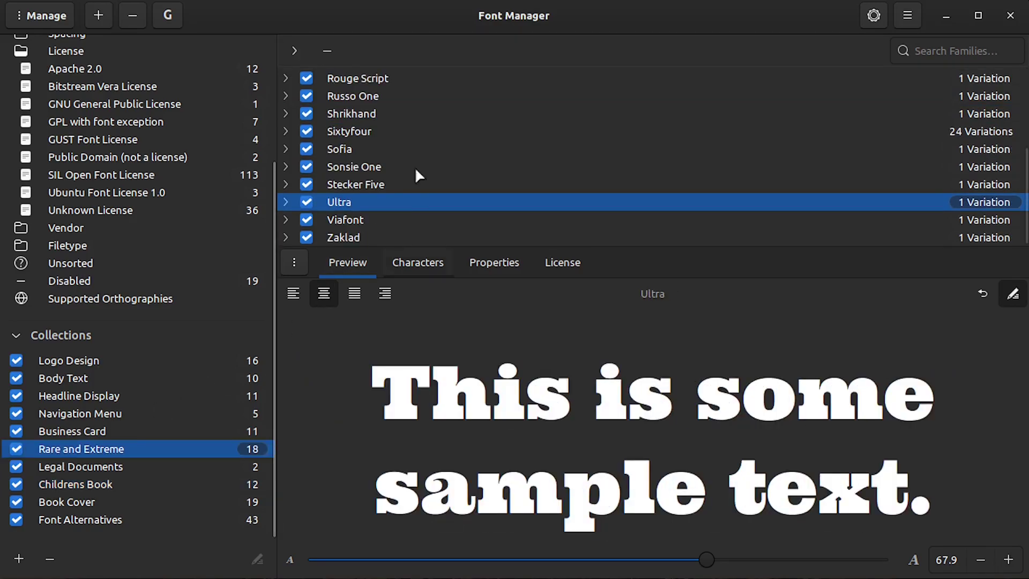
click(356, 114)
click(348, 151)
click(346, 182)
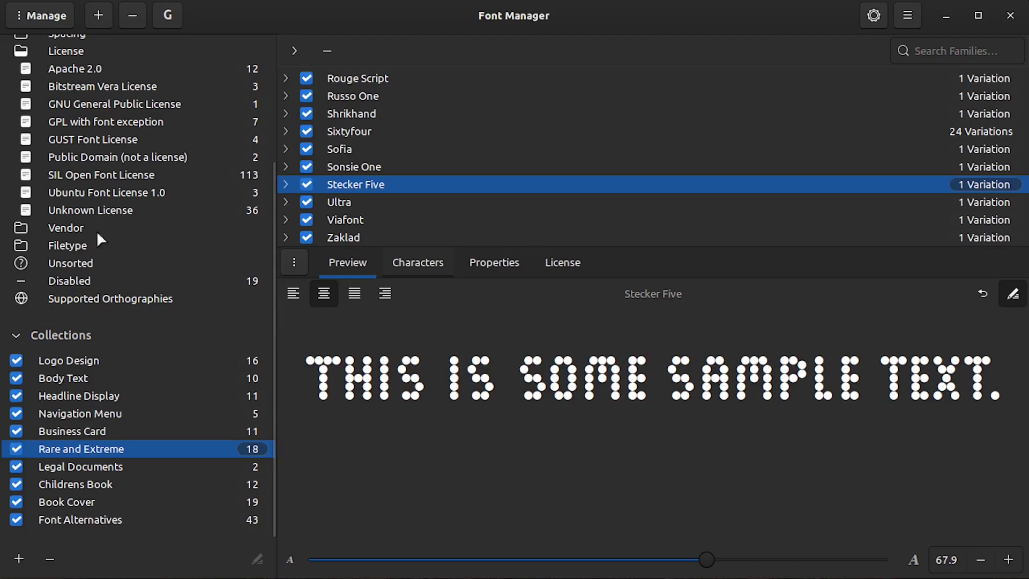
scroll(96, 231, up, 5)
Search 'beb' in All fonts to list only Bebas Kai and Bebas Neue.
click(70, 73)
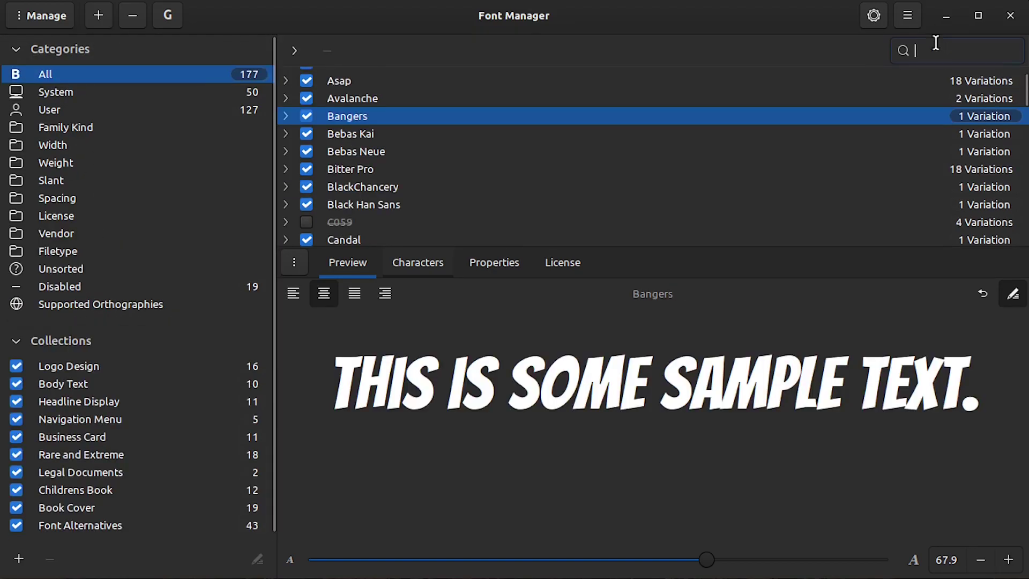
text(beb)
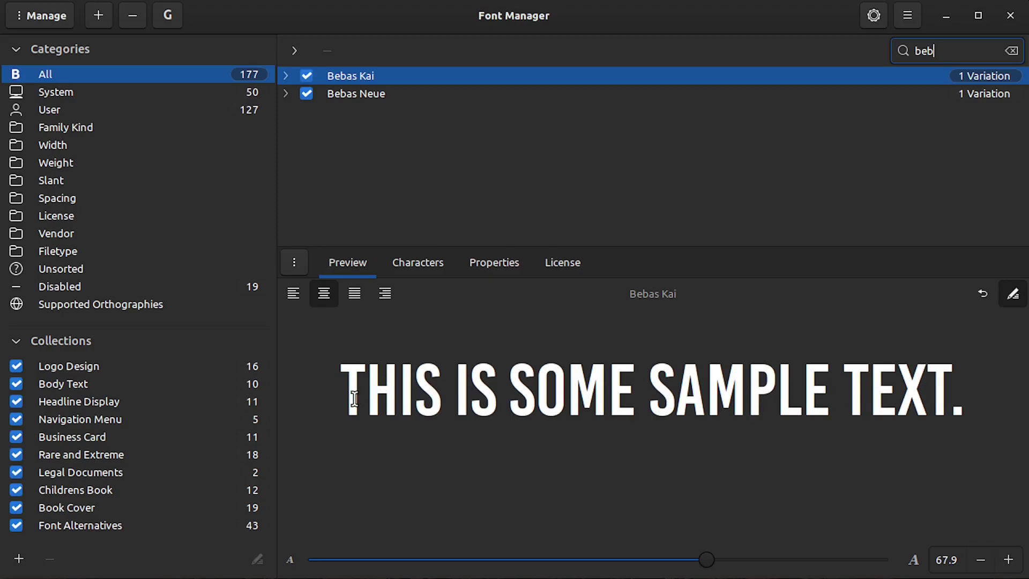
click(42, 21)
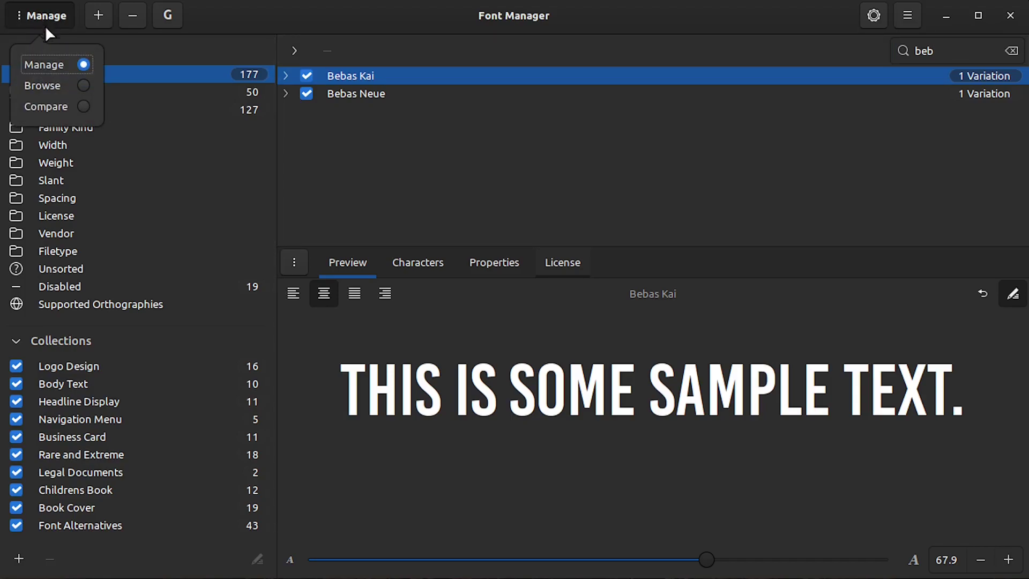
Clear the 'beb' search and switch to Browse mode's grid of font sample cards.
click(83, 88)
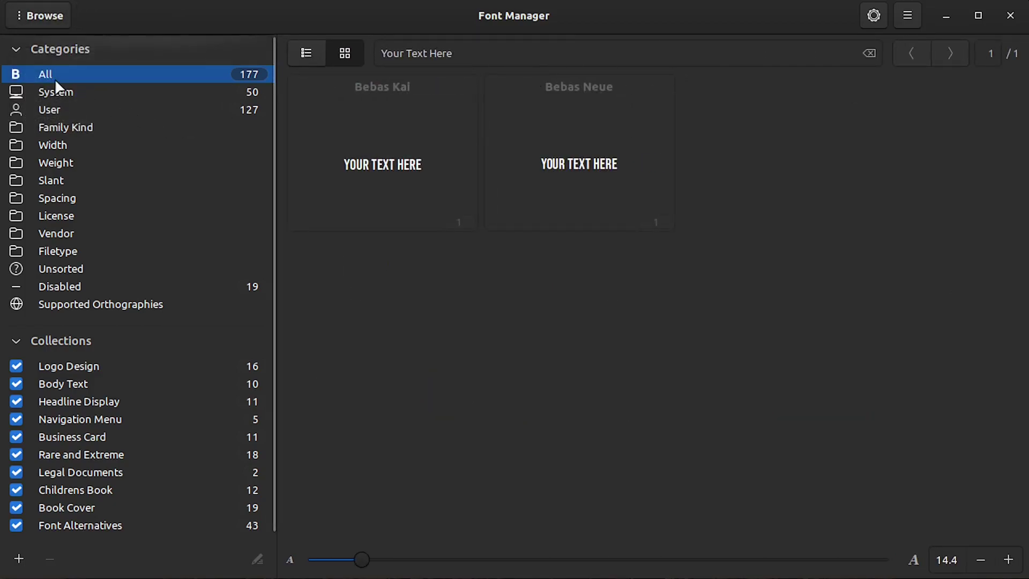
click(51, 17)
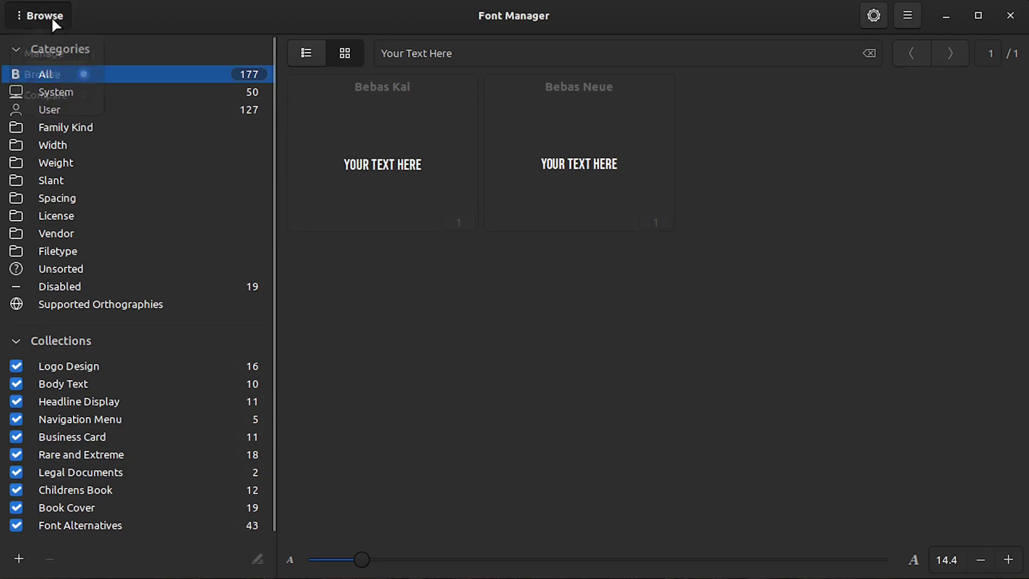
click(53, 67)
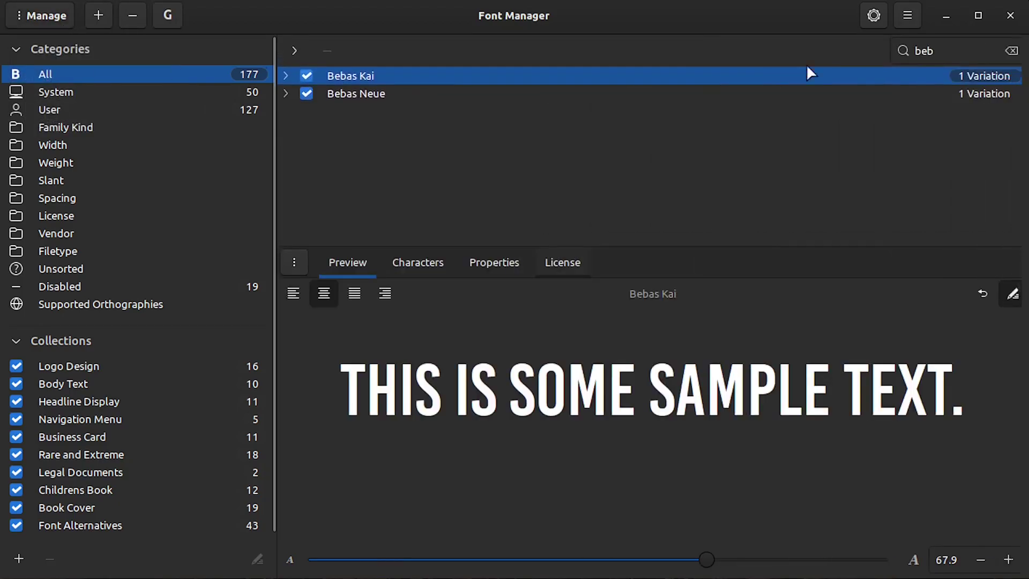
click(1013, 51)
click(45, 16)
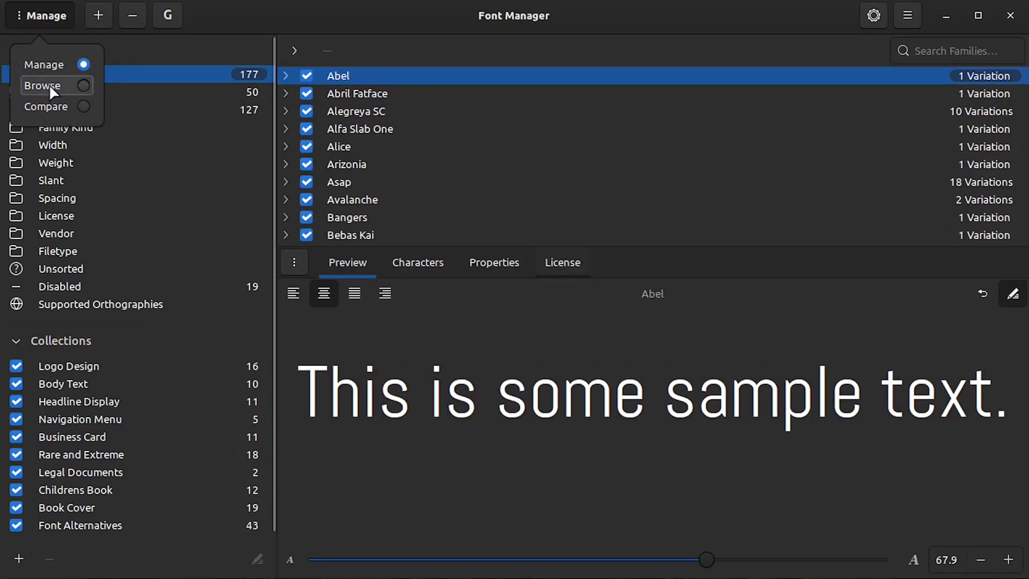
click(50, 84)
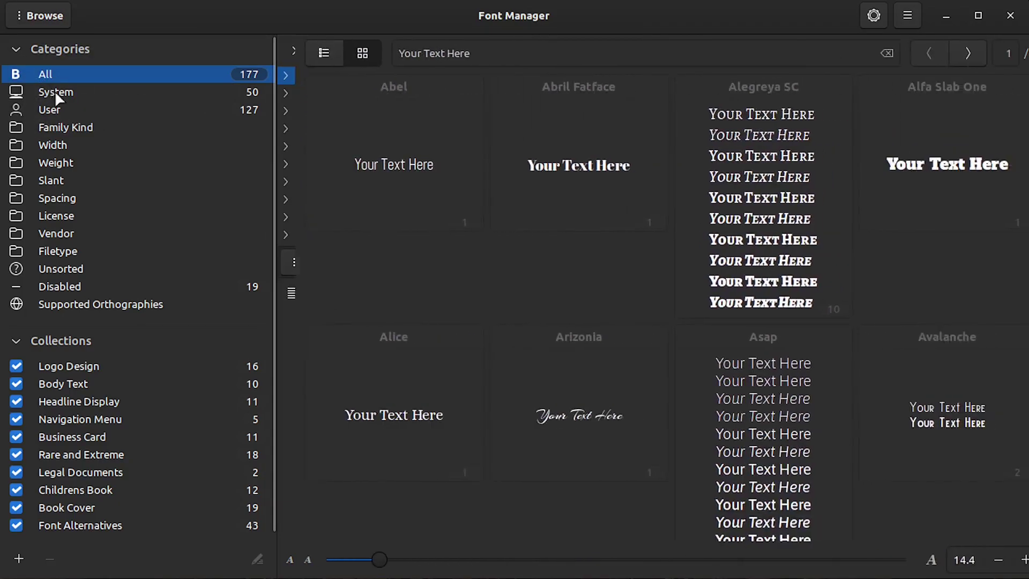
Replace the Browse sample text with 'MyBiz LLC'.
click(450, 53)
triple_click(492, 54)
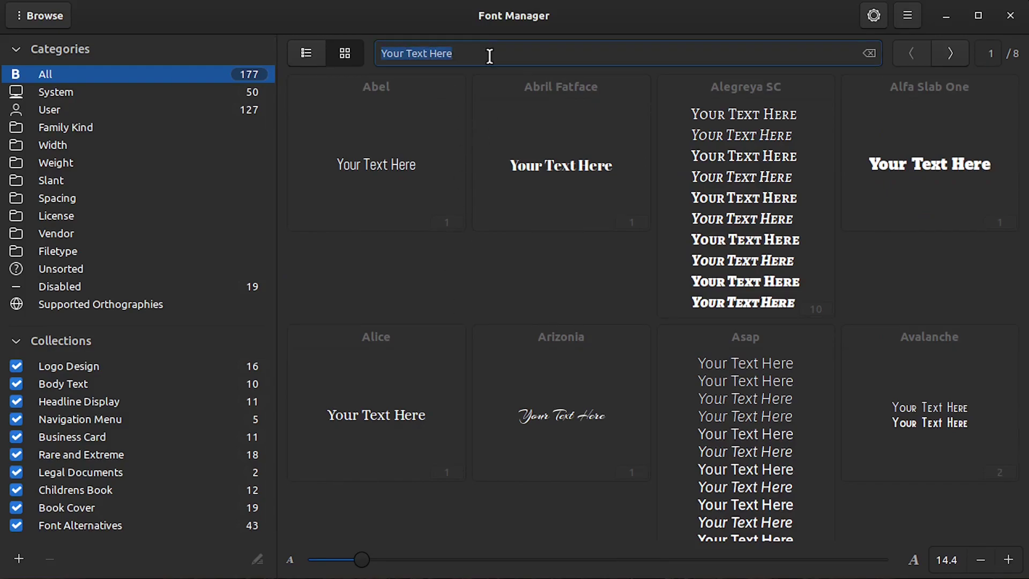
text(MyBi)
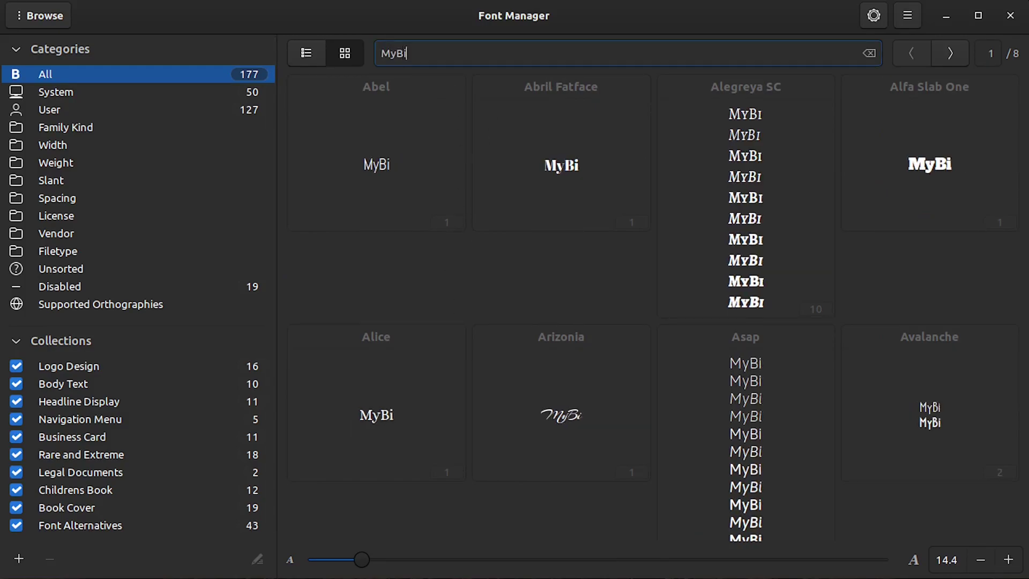
text(z LLC)
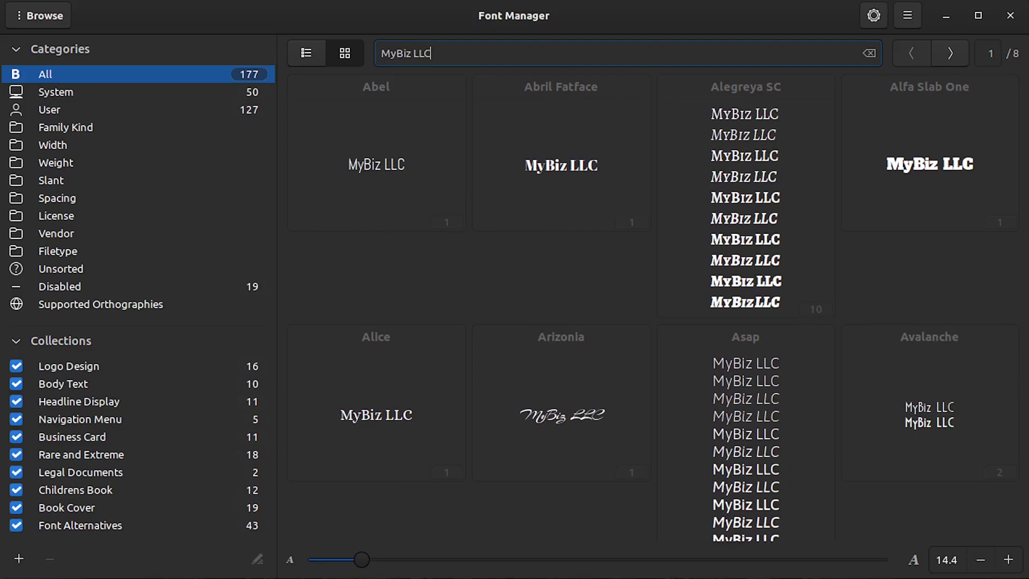
scroll(837, 182, down, 10)
scroll(789, 198, up, 3)
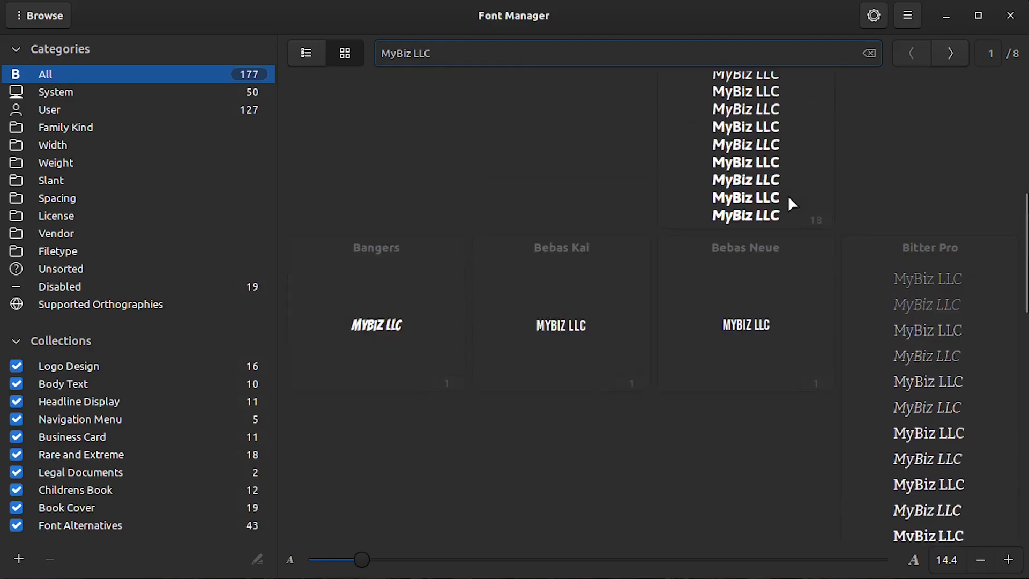
Page forward to page 3 of 8 and select the Georama Expanded sample.
click(949, 63)
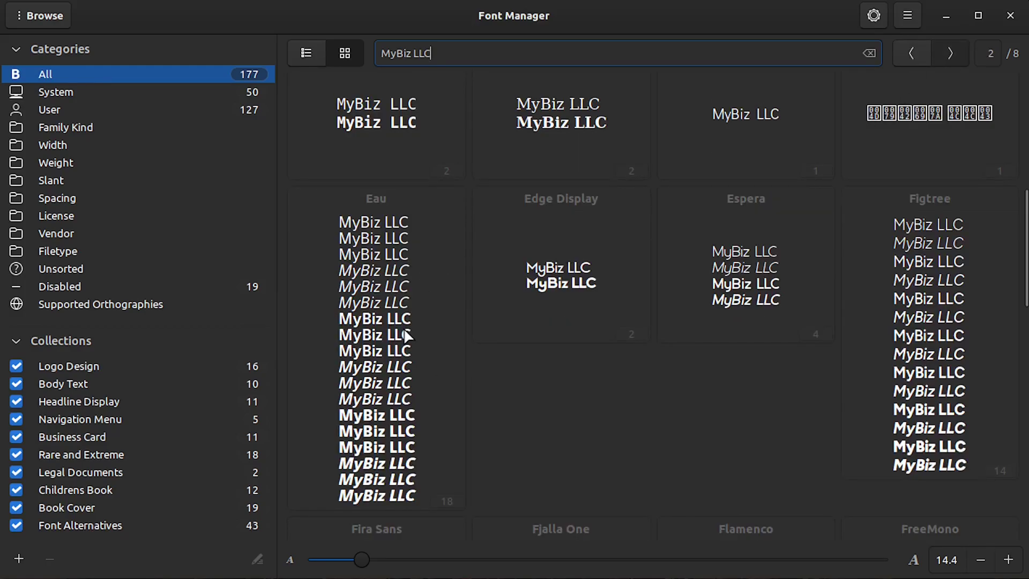
click(950, 54)
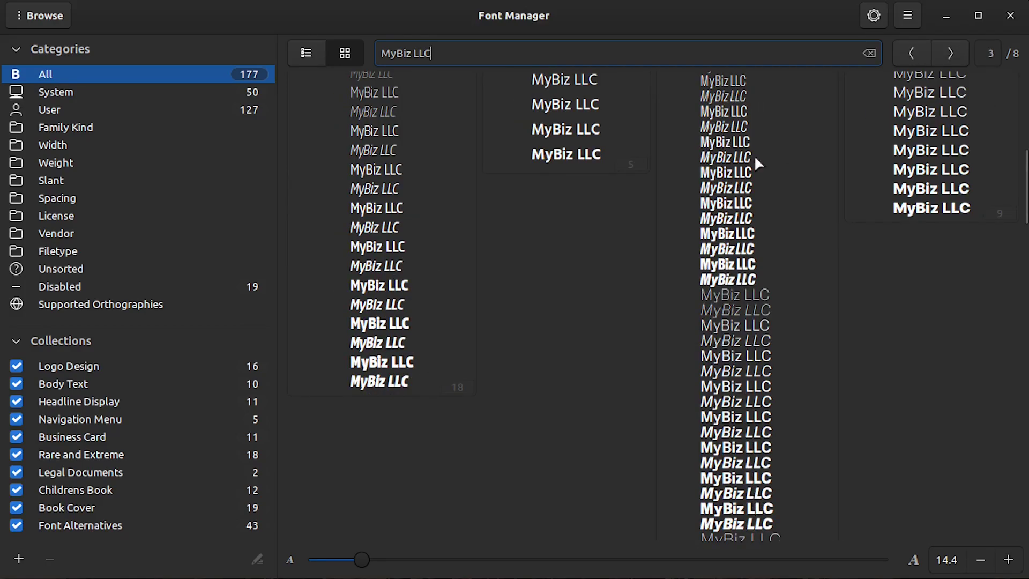
scroll(1011, 158, down, 3)
scroll(1011, 159, up, 5)
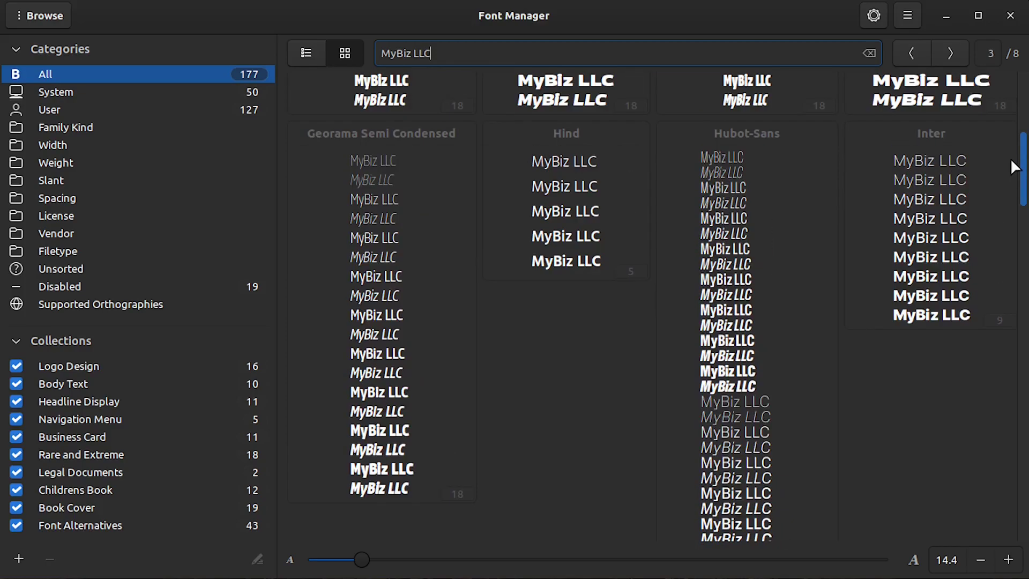
scroll(1008, 134, up, 6)
click(571, 319)
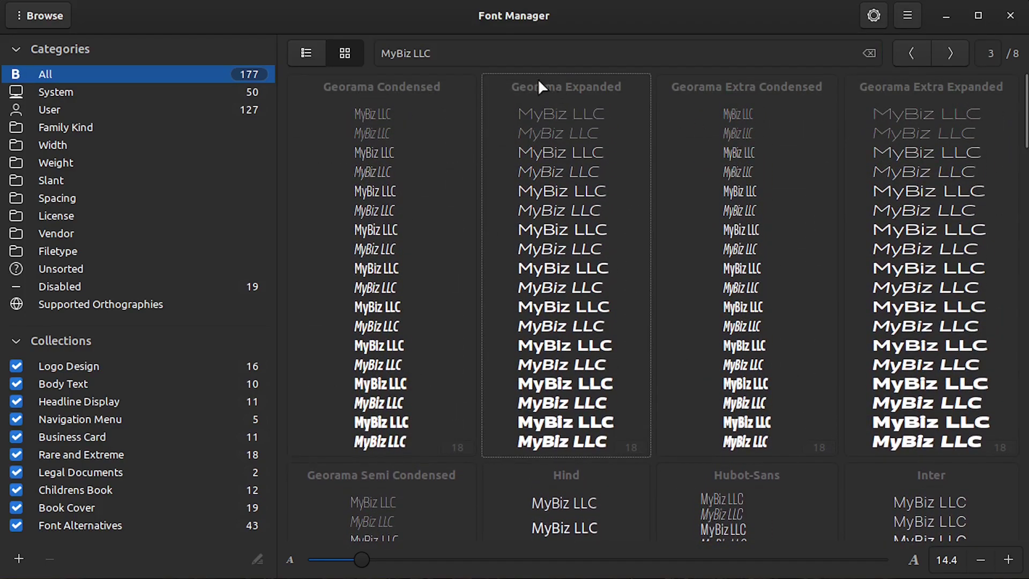
click(18, 13)
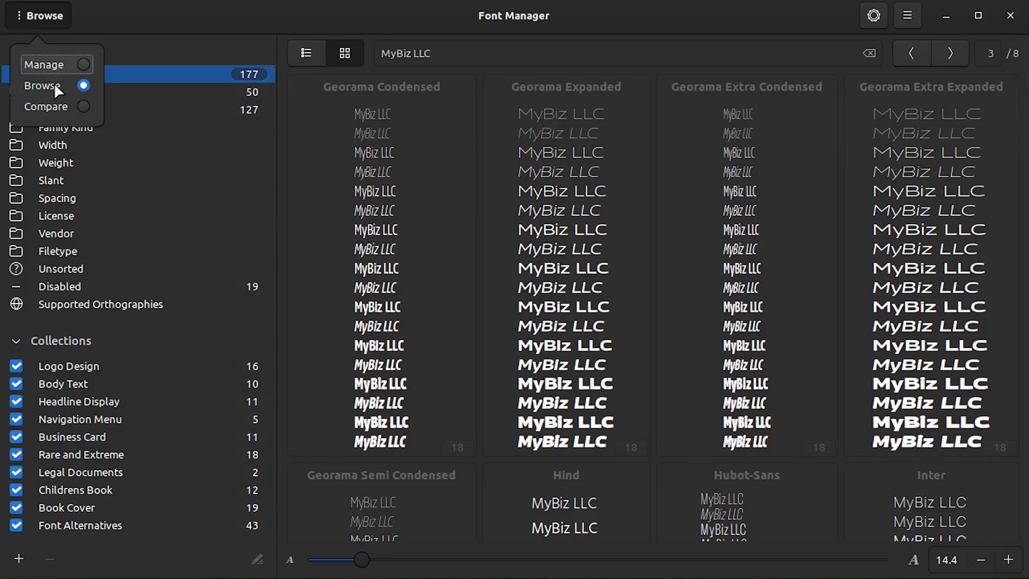
Switch to Compare mode and add Arizonia to the comparison.
click(80, 105)
click(332, 128)
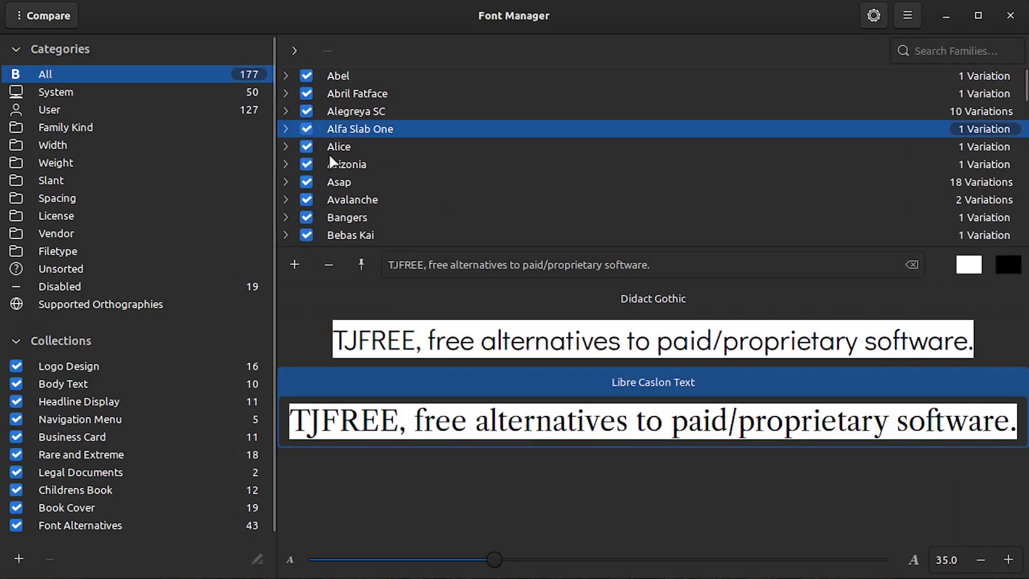
click(343, 165)
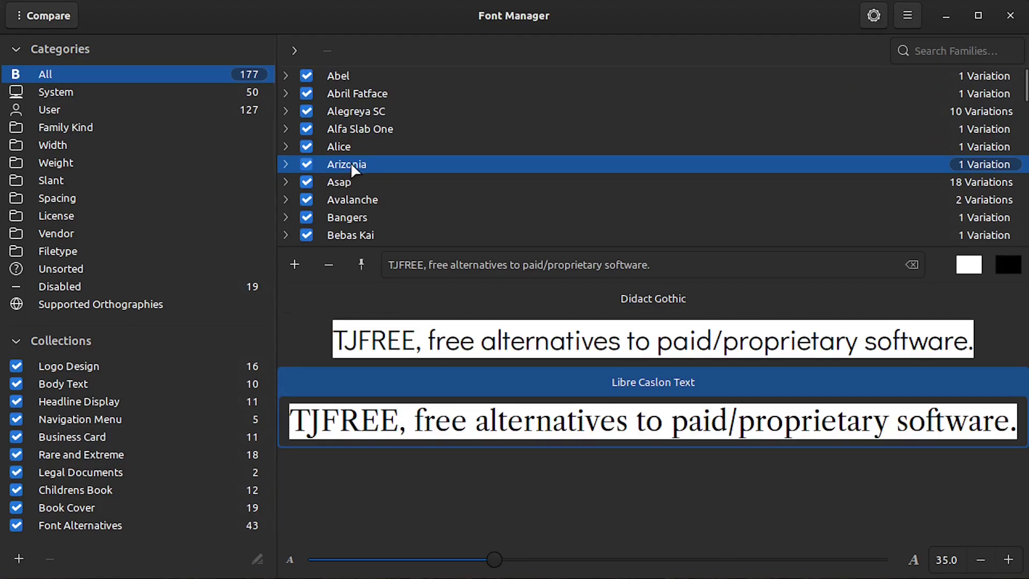
click(295, 264)
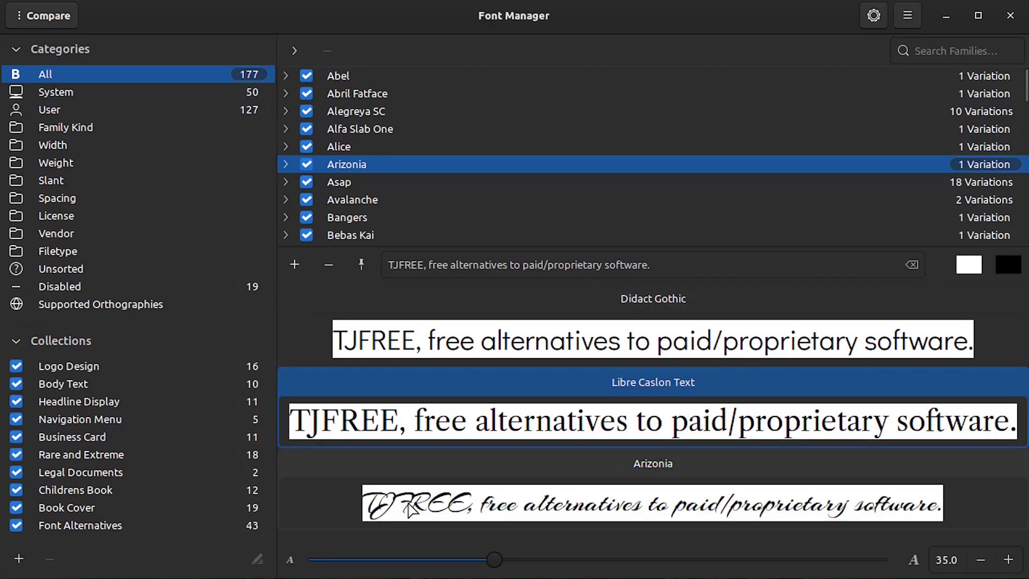
Type 'trsnhrasie' as the comparison sample text and colour it dark blue.
click(606, 265)
text(trsnhrasie)
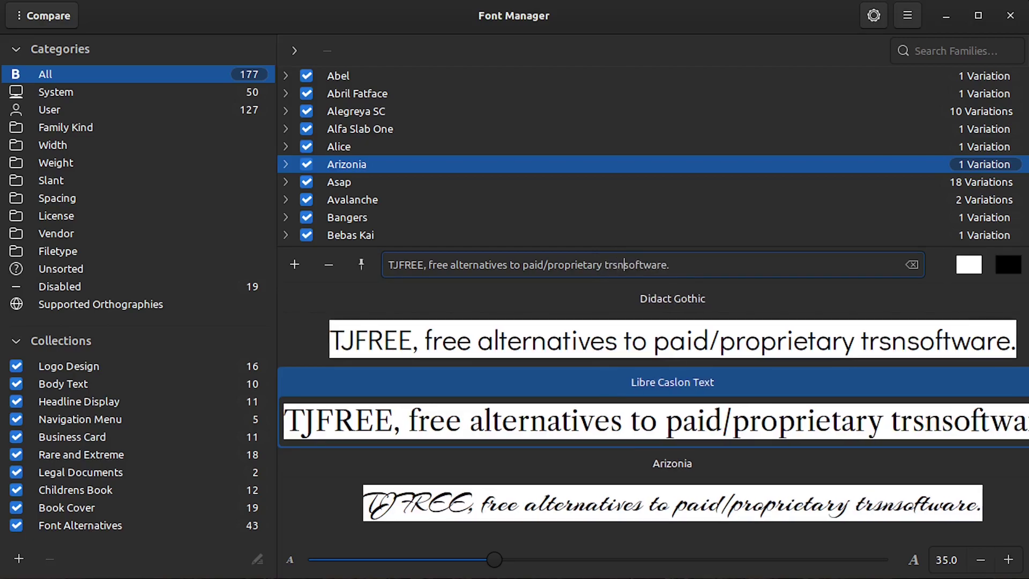
click(1006, 264)
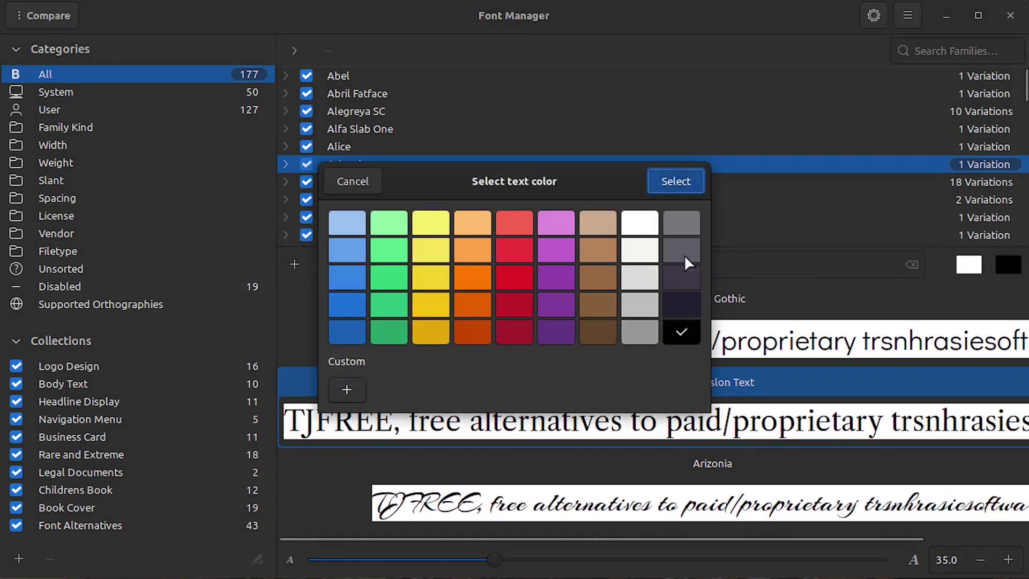
click(338, 333)
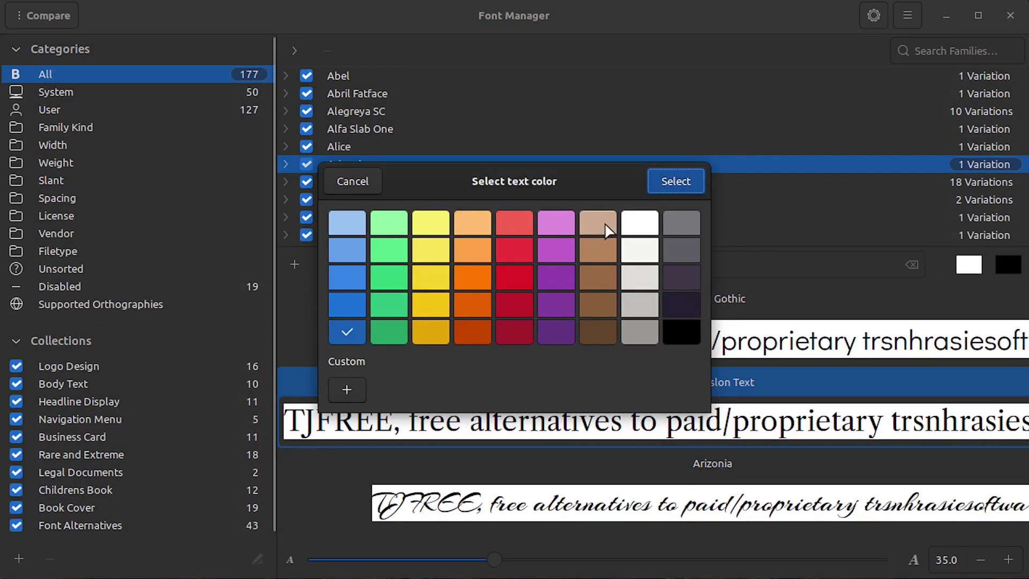
click(674, 183)
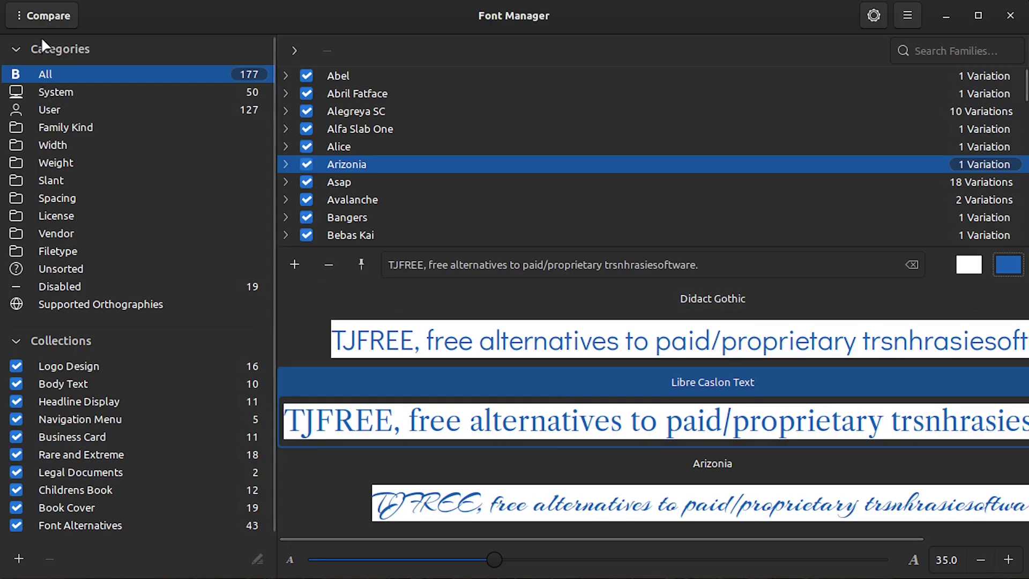
click(37, 20)
Return to Manage mode and preview the Alice font.
click(81, 64)
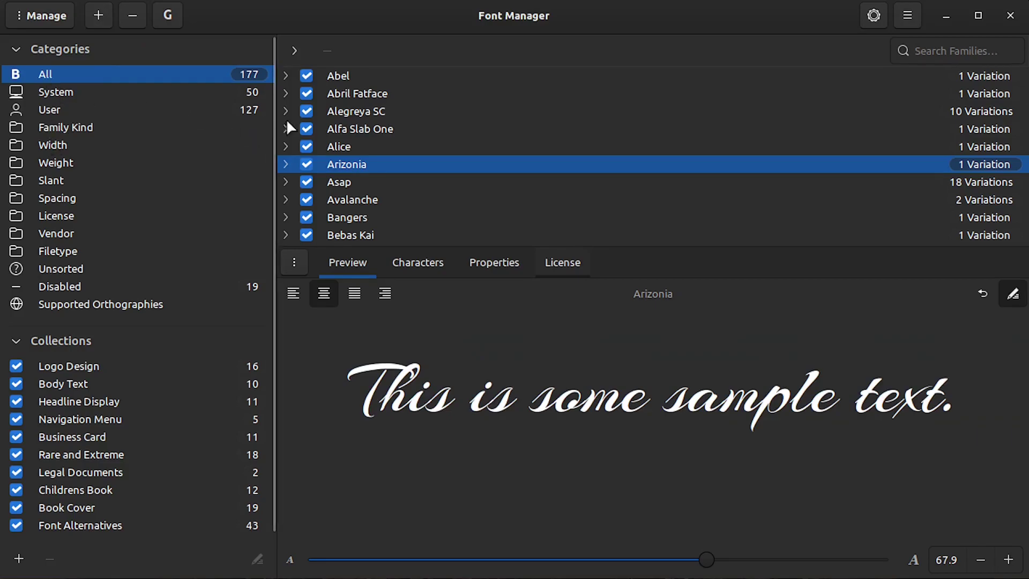
click(292, 147)
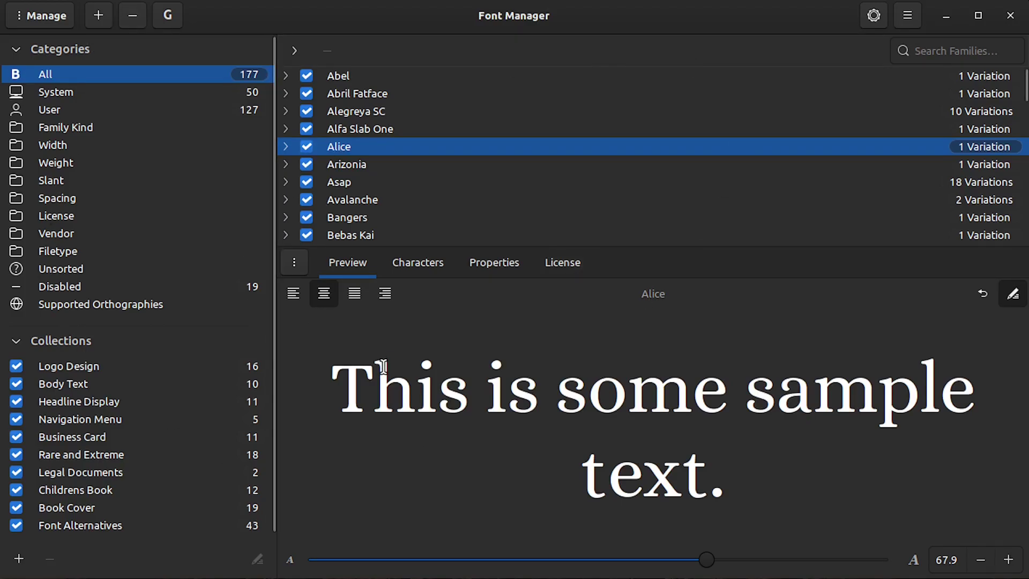
Install BLKCHCRY.TTF from the blackchancery folder in Downloads.
click(101, 12)
click(134, 193)
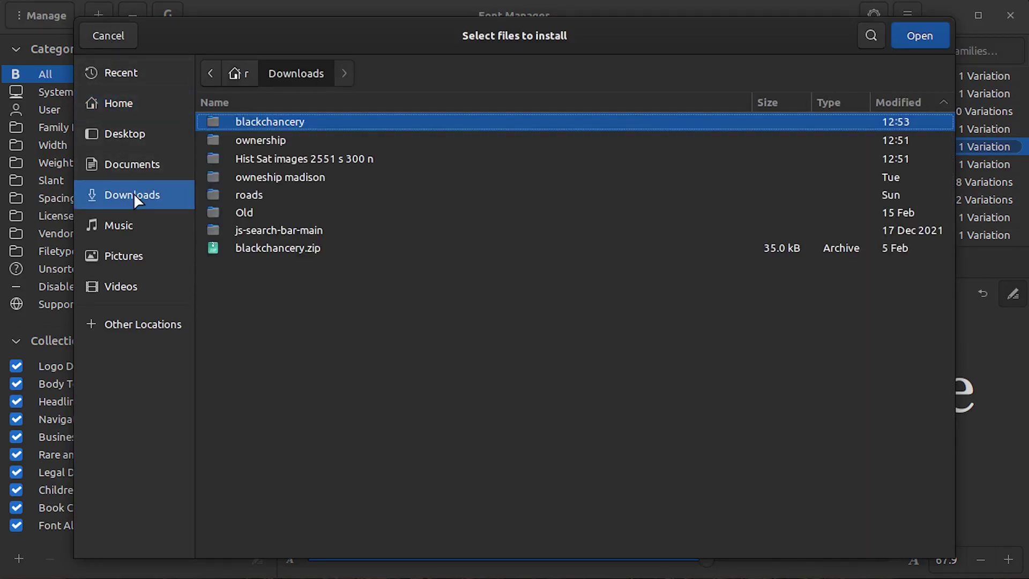
click(275, 249)
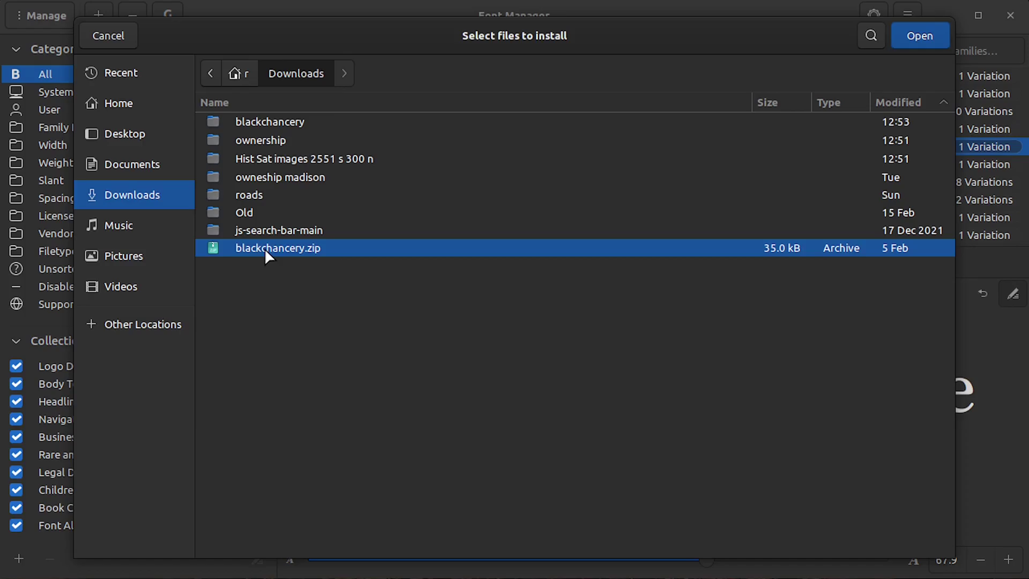
double_click(281, 122)
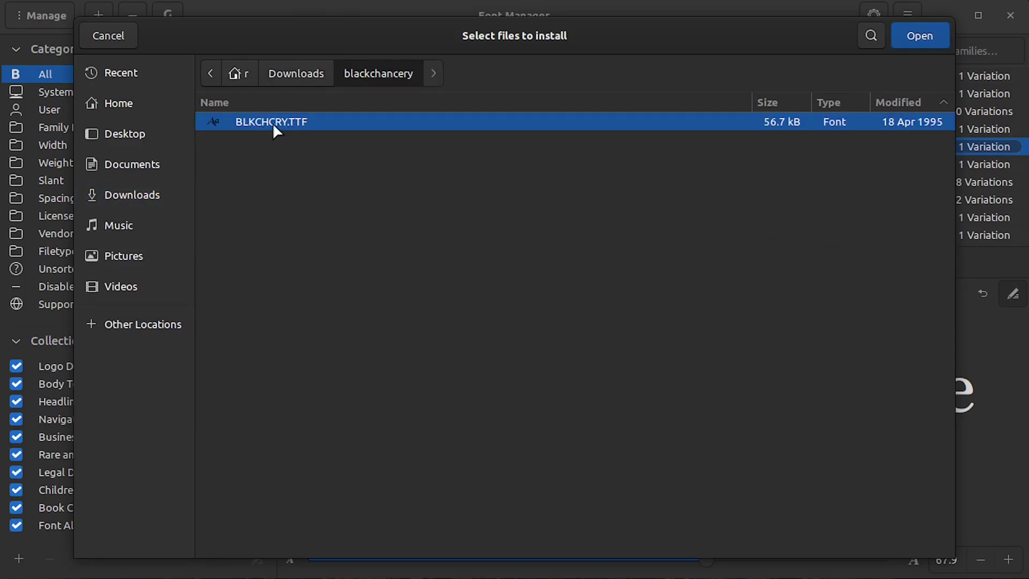
click(909, 34)
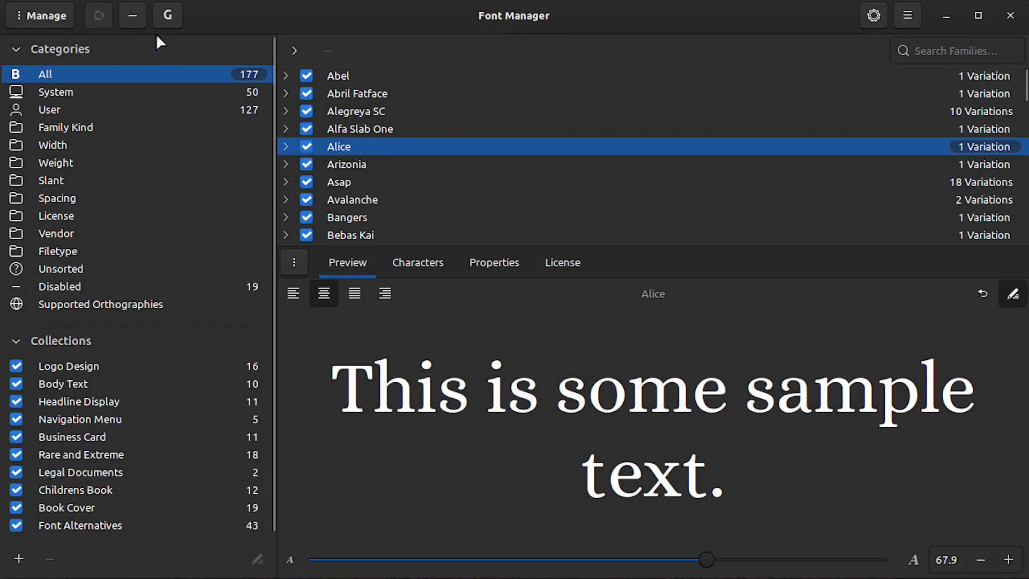
click(168, 15)
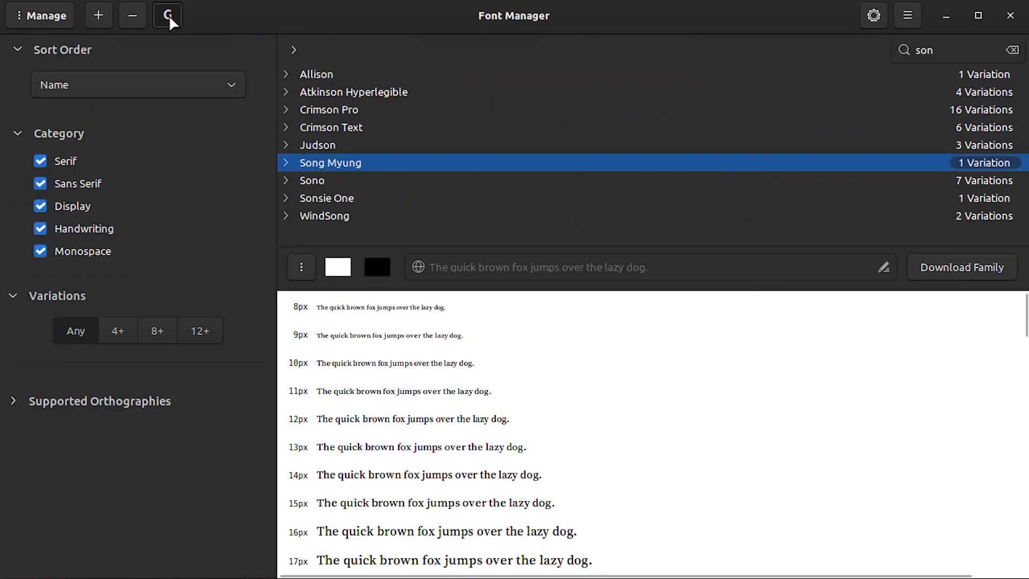
click(324, 100)
click(315, 78)
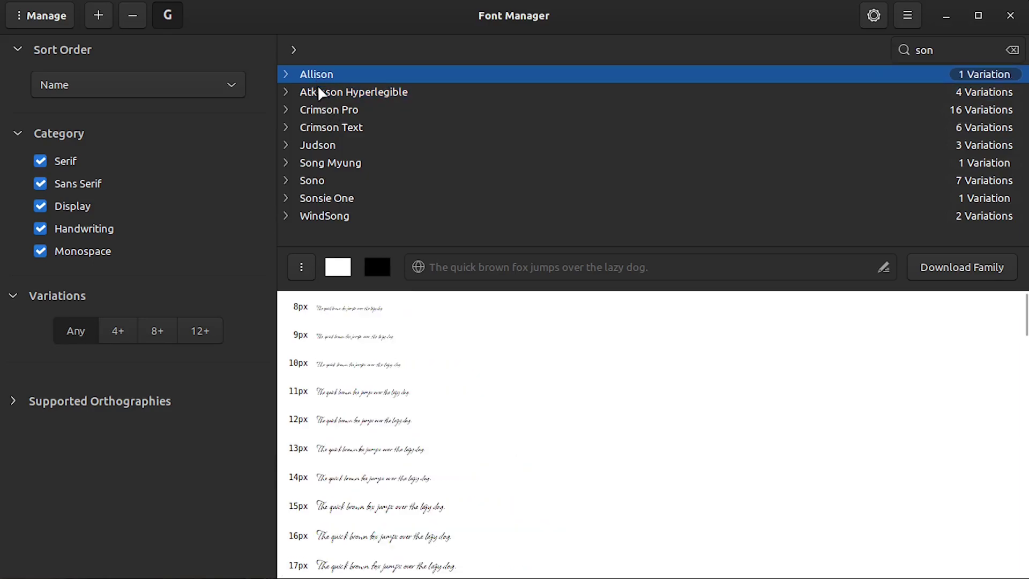
click(322, 121)
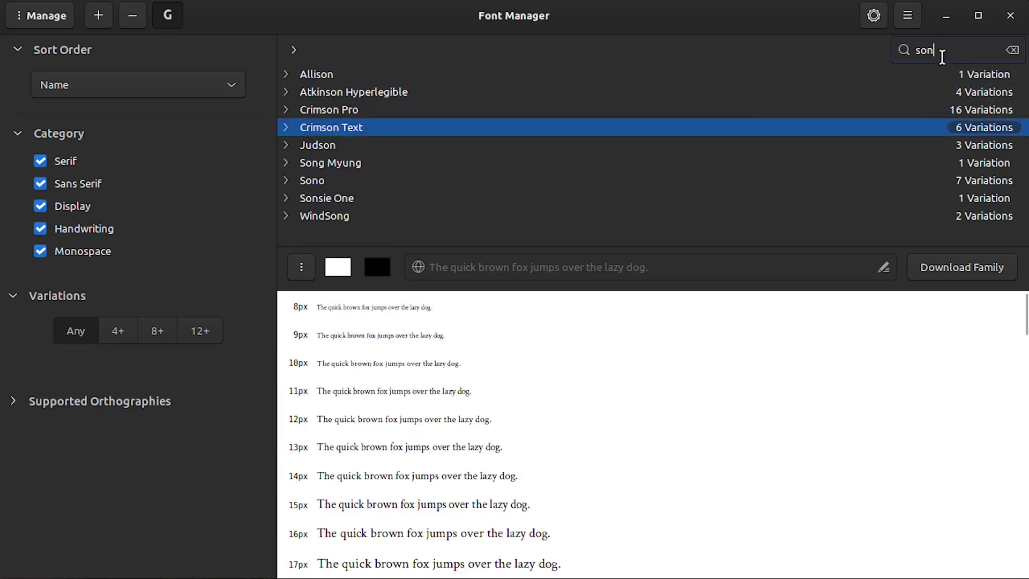
double_click(970, 50)
key(BackSpace)
click(427, 150)
scroll(665, 115, down, 10)
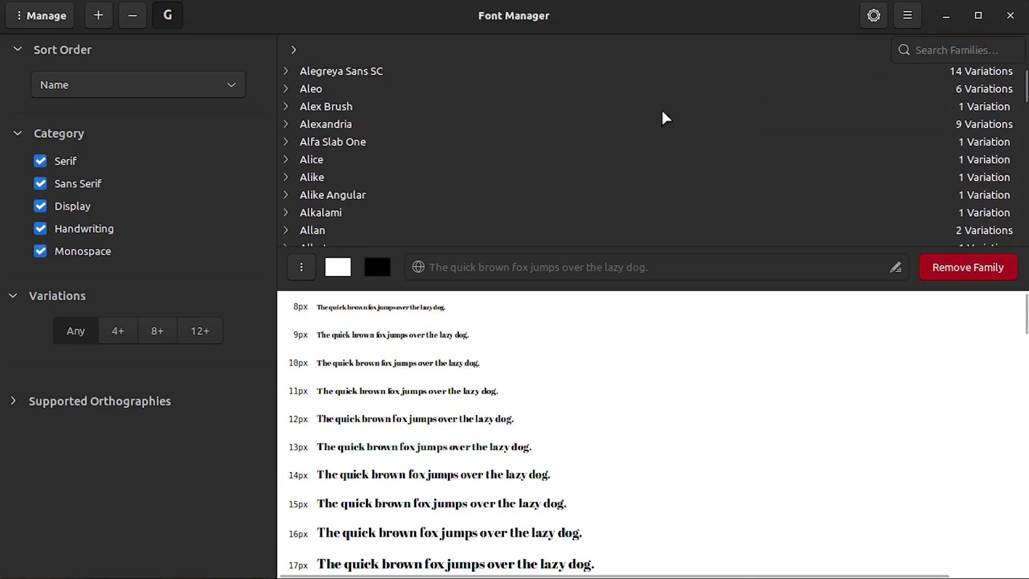
drag(1024, 92, 1023, 188)
click(329, 140)
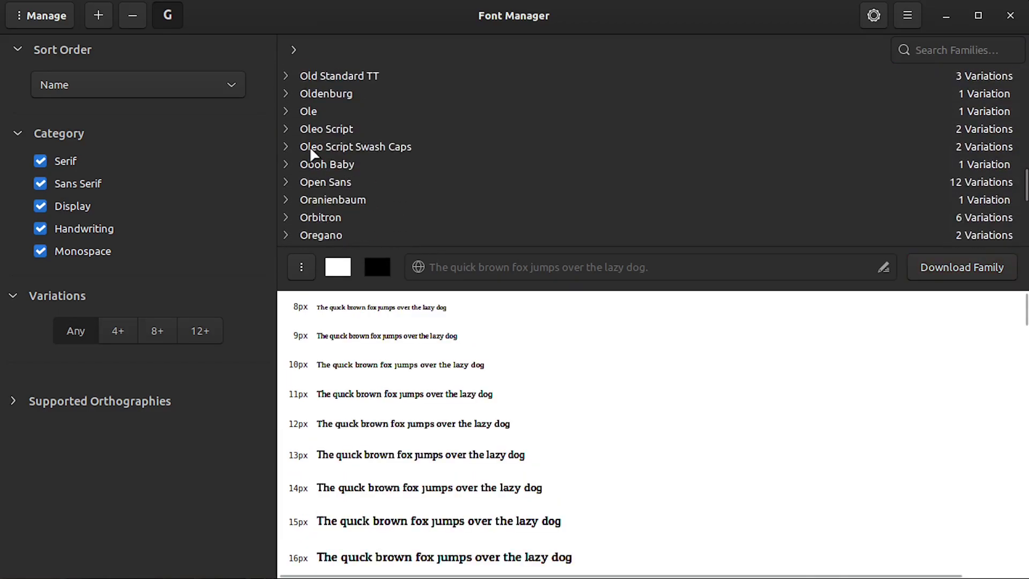
click(286, 148)
click(322, 164)
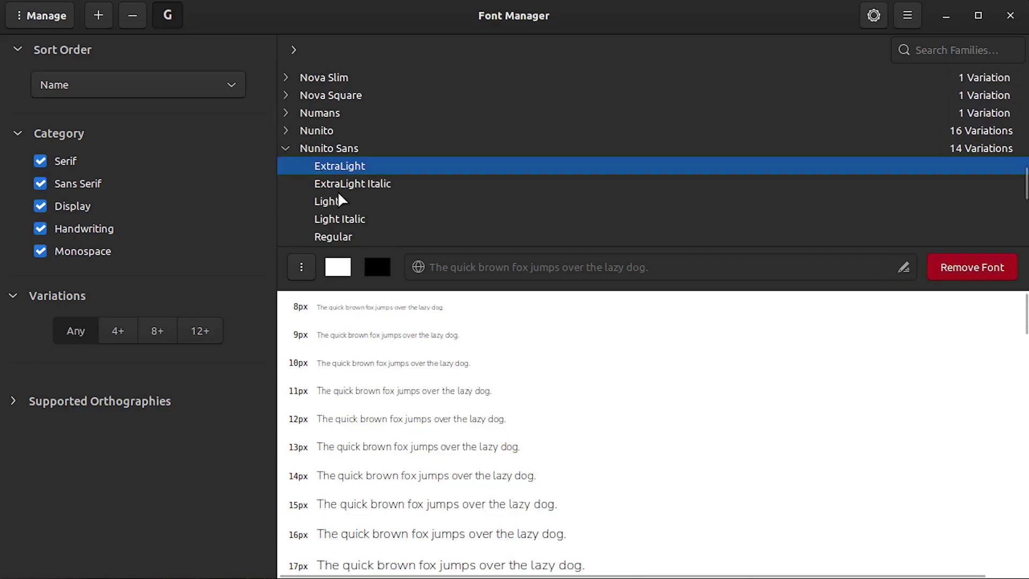
scroll(335, 172, down, 6)
scroll(369, 179, down, 5)
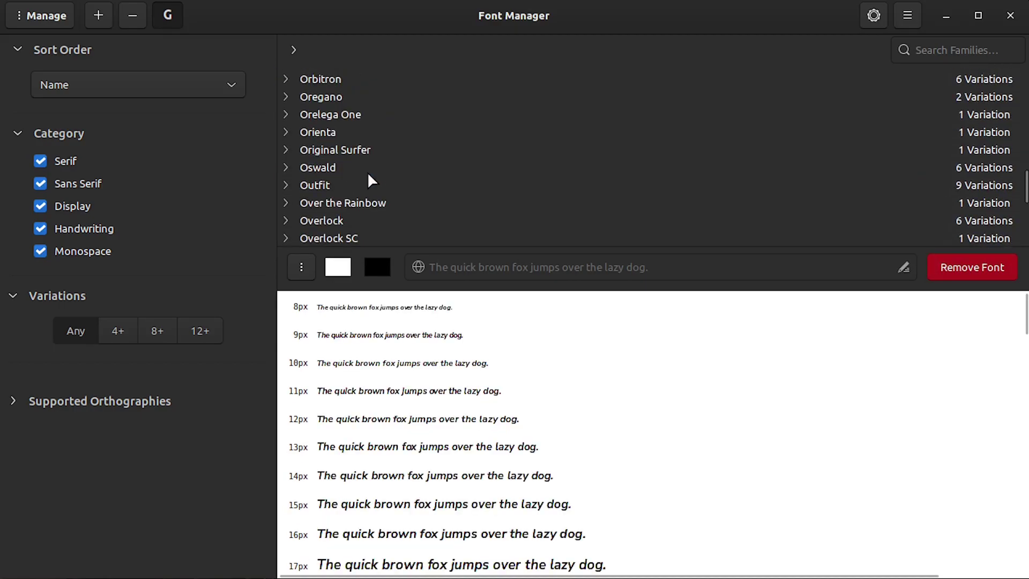
click(352, 168)
scroll(356, 177, down, 3)
scroll(351, 175, up, 3)
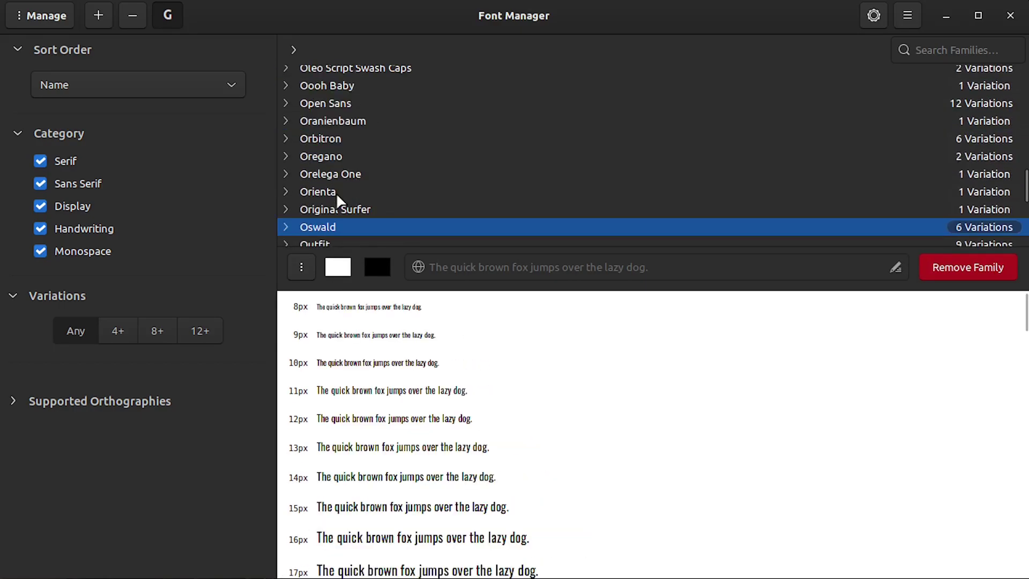
scroll(336, 192, down, 1)
click(326, 186)
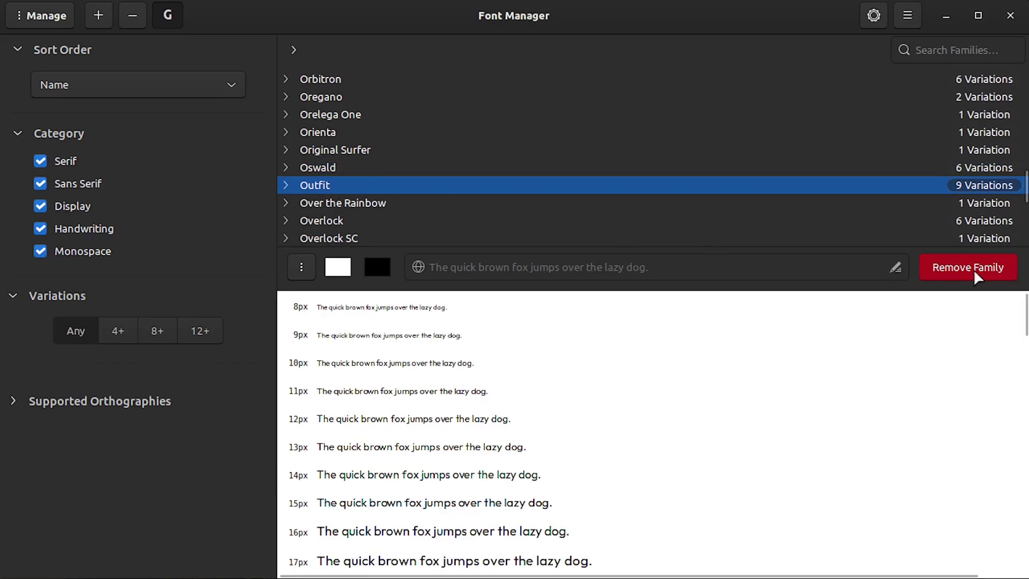
scroll(352, 137, down, 4)
click(336, 137)
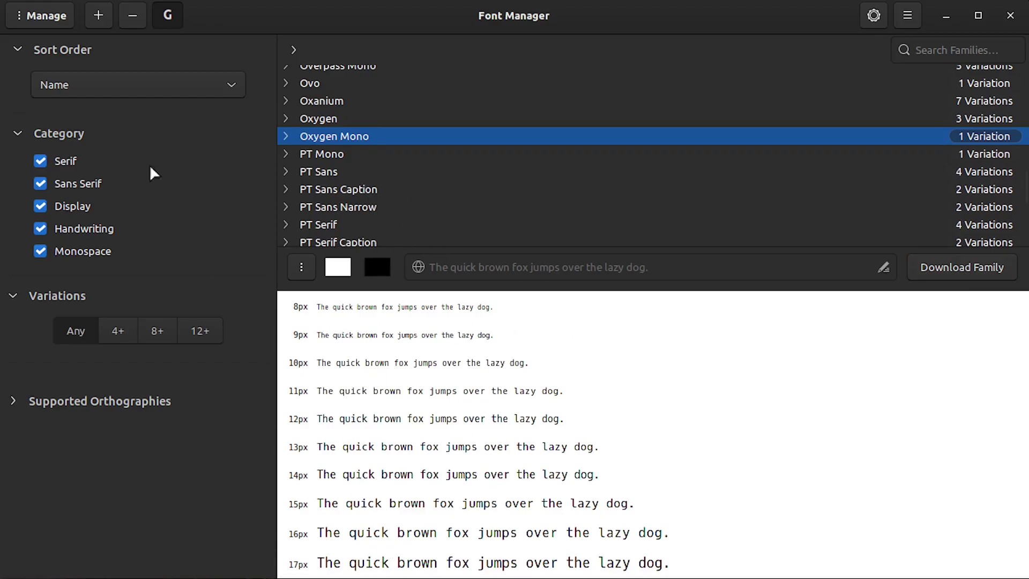
click(168, 15)
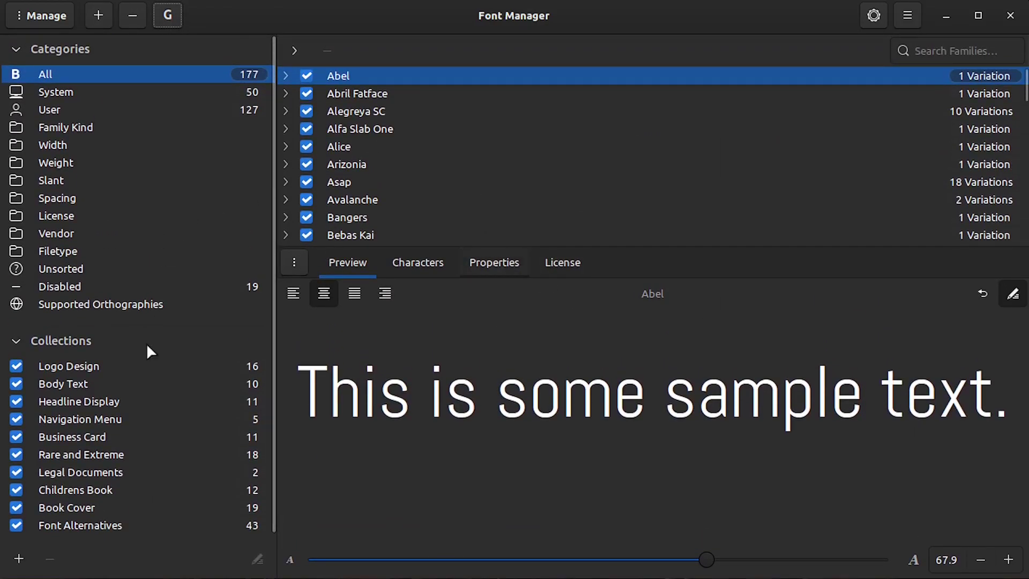
View the Desktop, Sources, Actions, Substitution, Display, Rendering and Interface preference pages, then close Preferences.
click(874, 16)
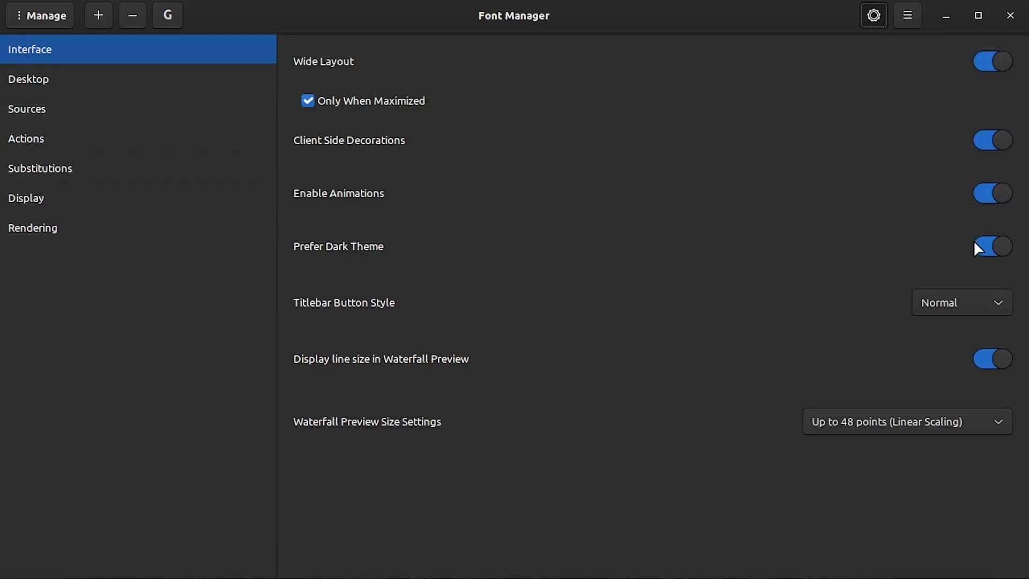
click(35, 87)
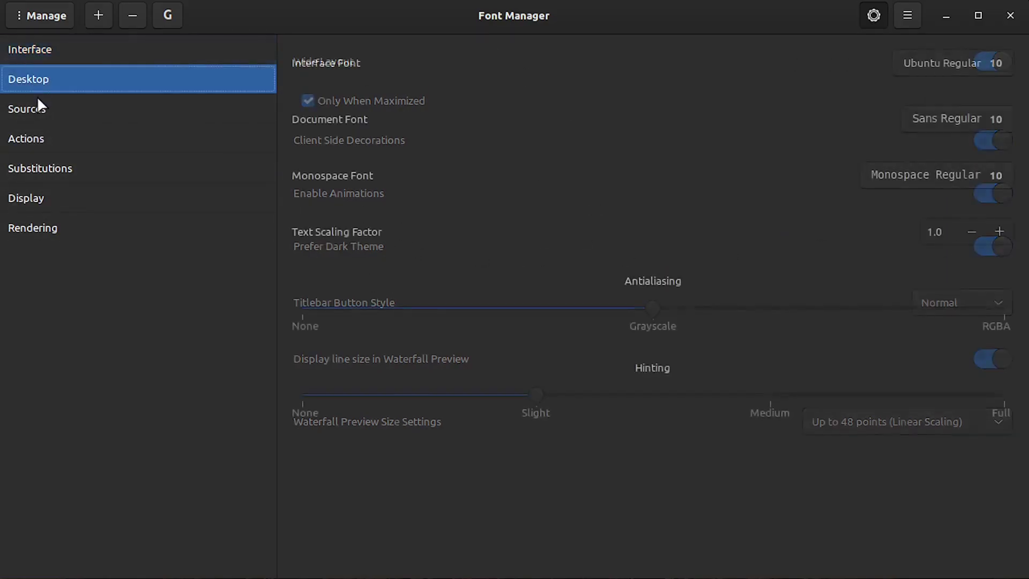
click(38, 105)
click(40, 138)
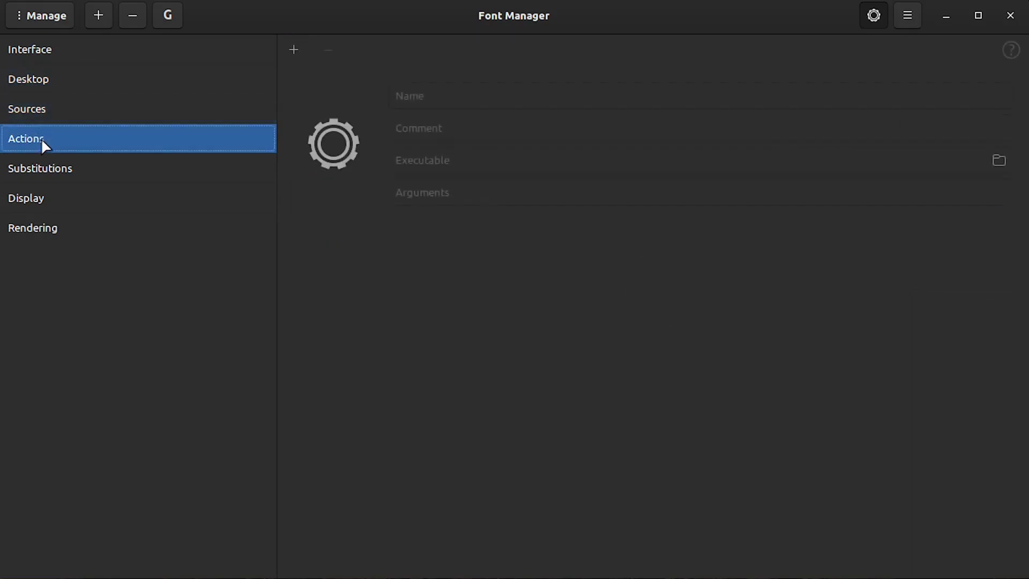
click(50, 167)
click(21, 202)
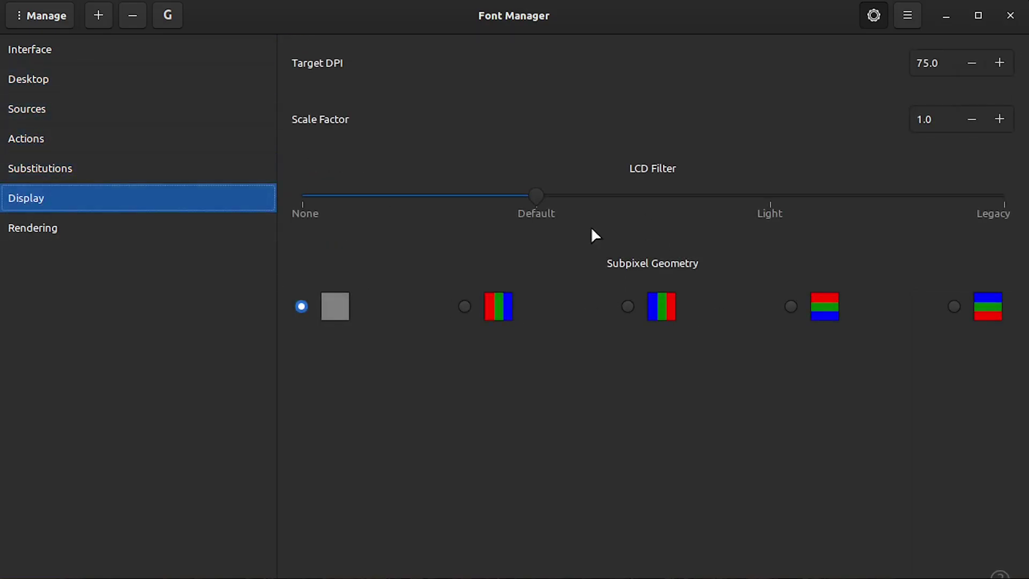
click(30, 227)
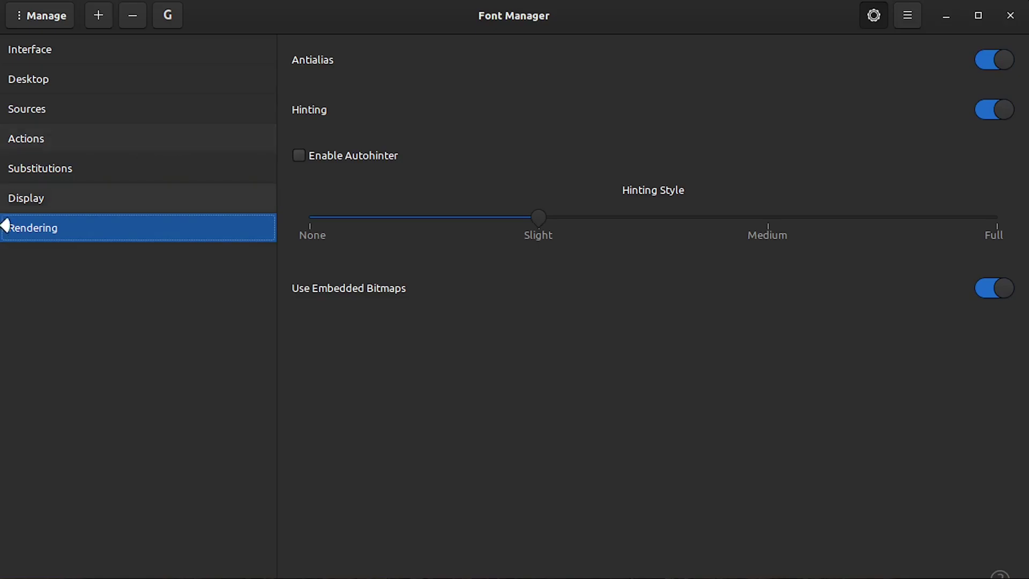
click(33, 47)
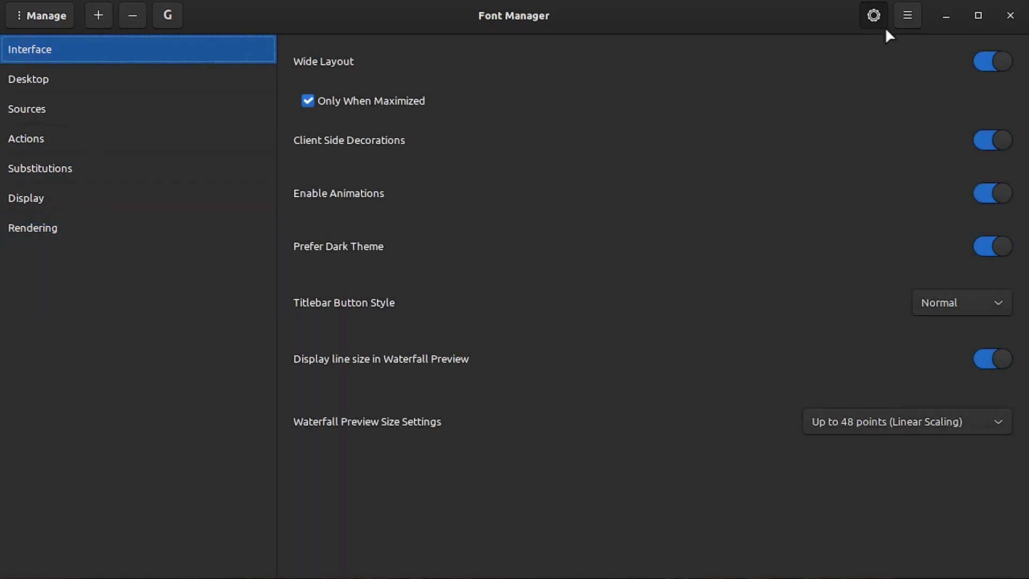
click(873, 16)
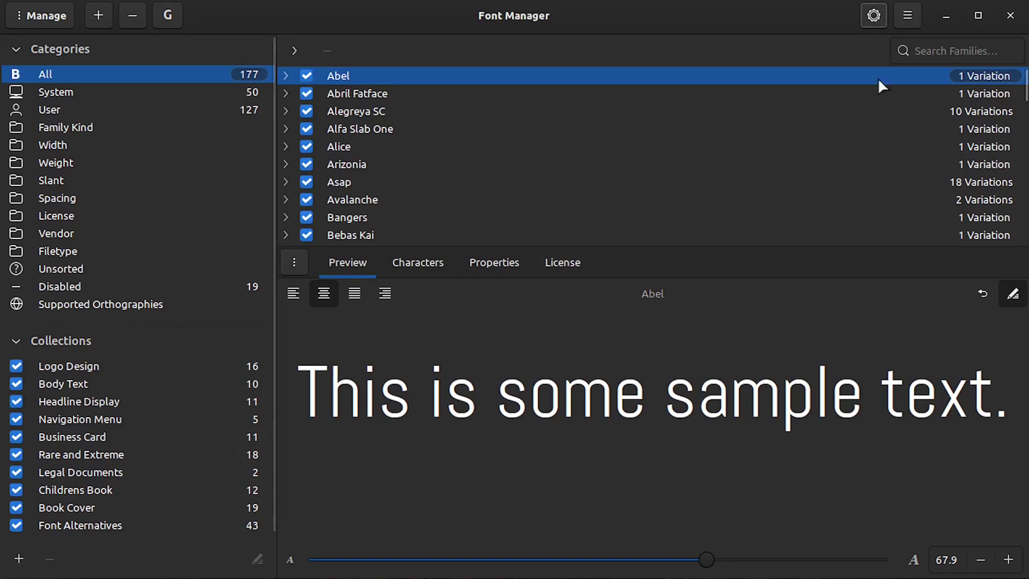
Show the Headline Display, Rare and Extreme, Legal Documents and Book Cover collections.
click(73, 398)
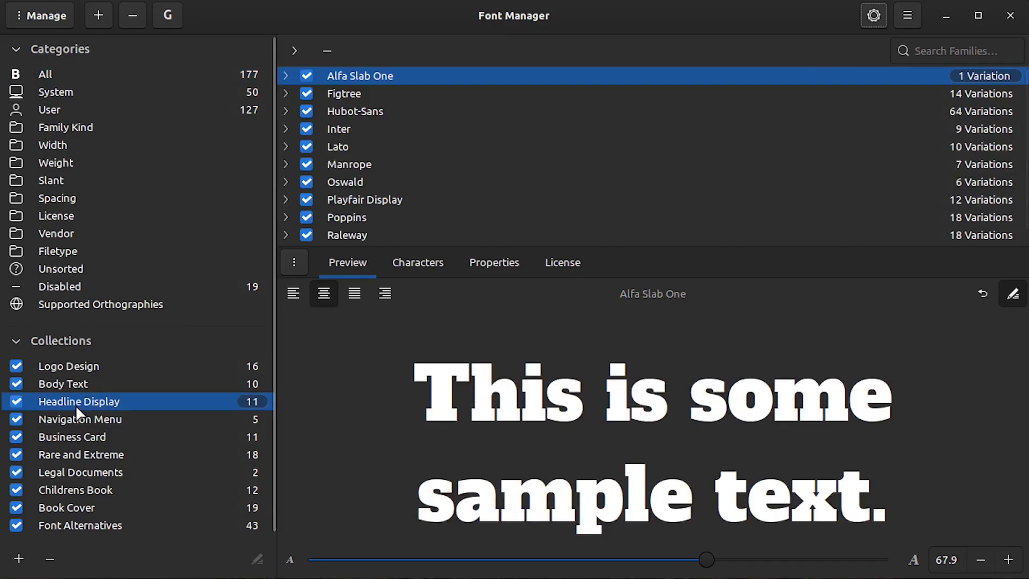
click(70, 449)
click(67, 467)
click(76, 499)
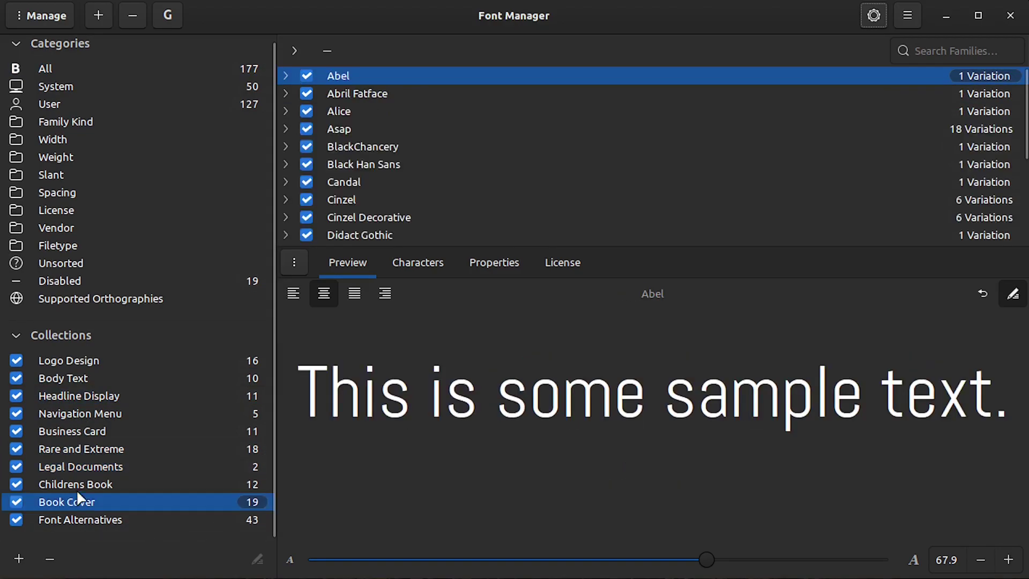
Start a User Data export from the main menu, then cancel the dialog.
click(908, 13)
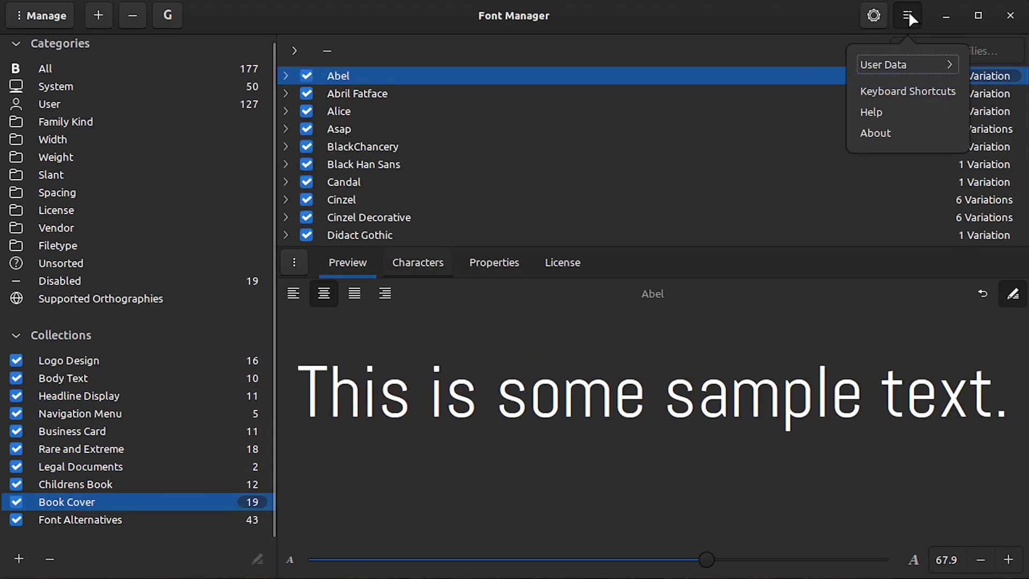
click(886, 62)
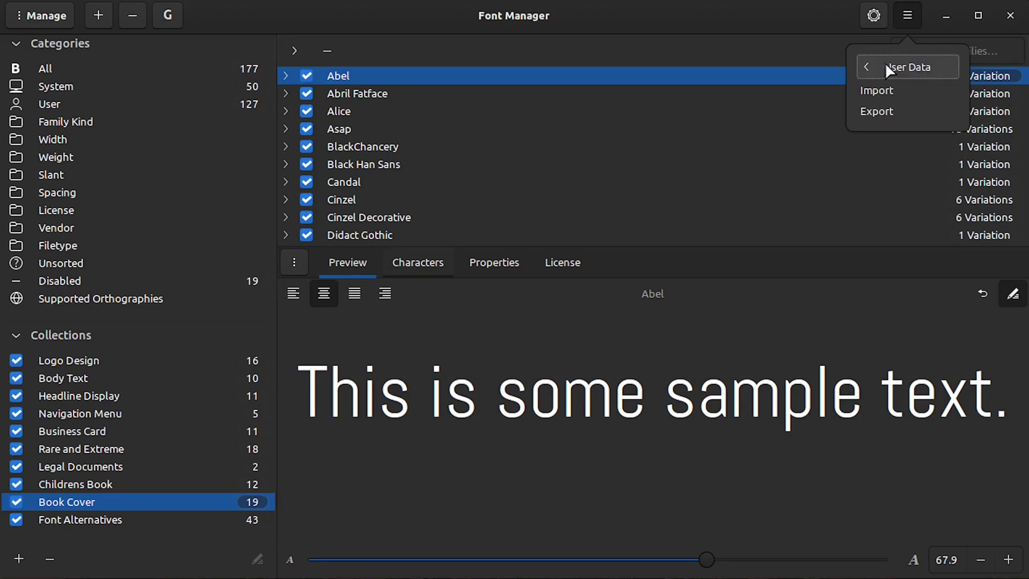
click(877, 111)
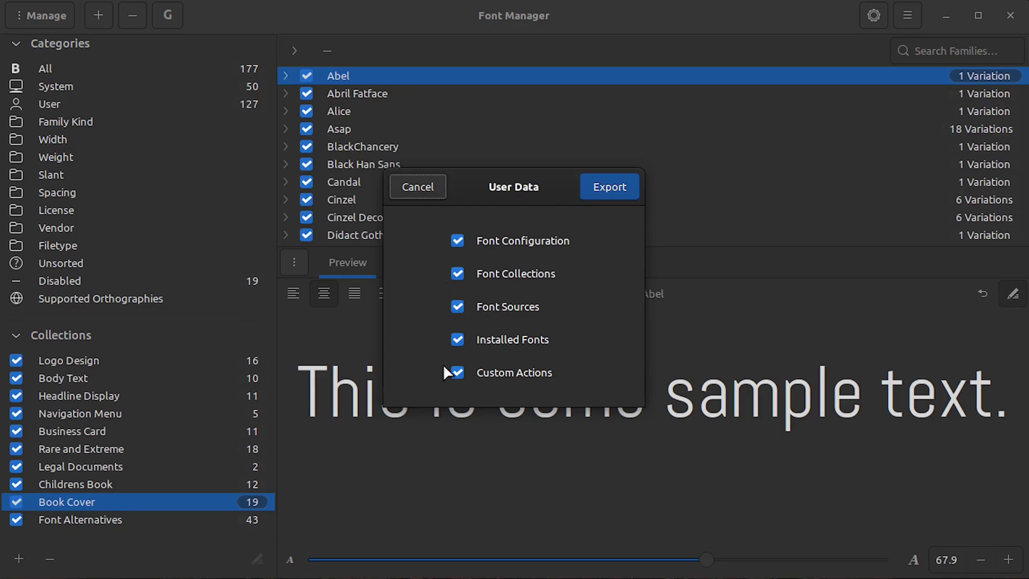
click(426, 189)
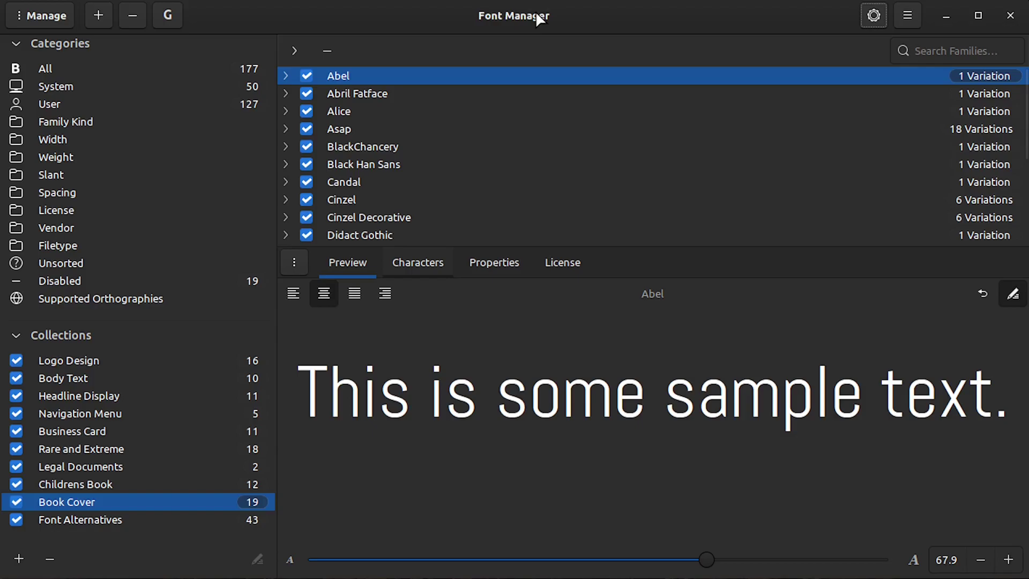
Reopen the User Data menu, close it unused, and preview Candal.
click(906, 15)
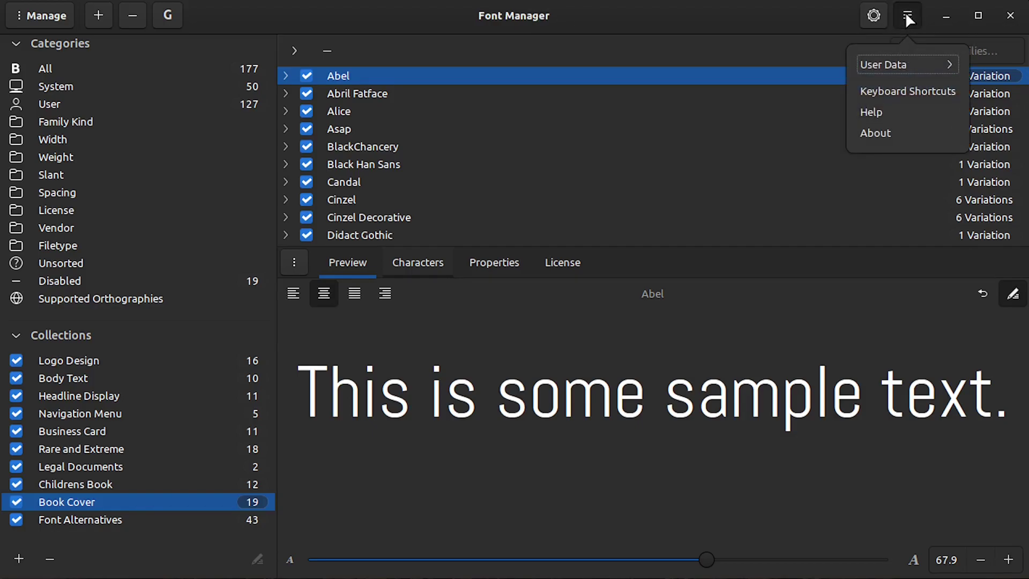
click(882, 63)
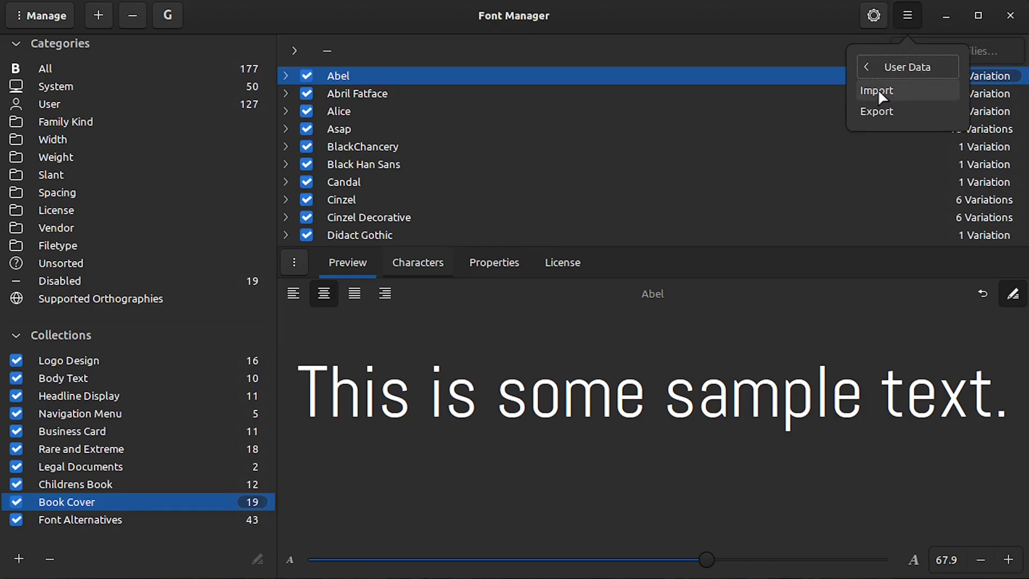
click(439, 18)
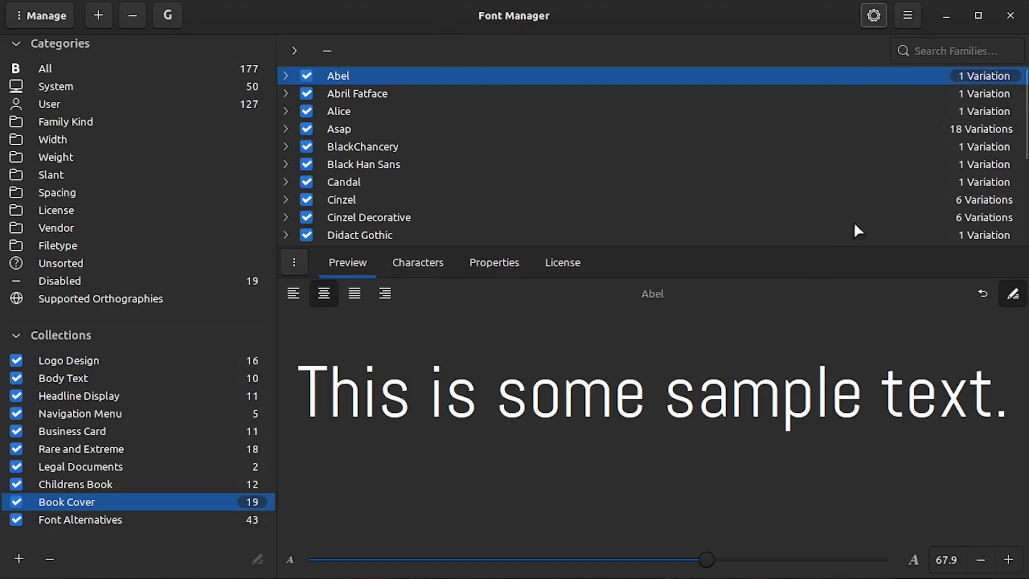
click(343, 182)
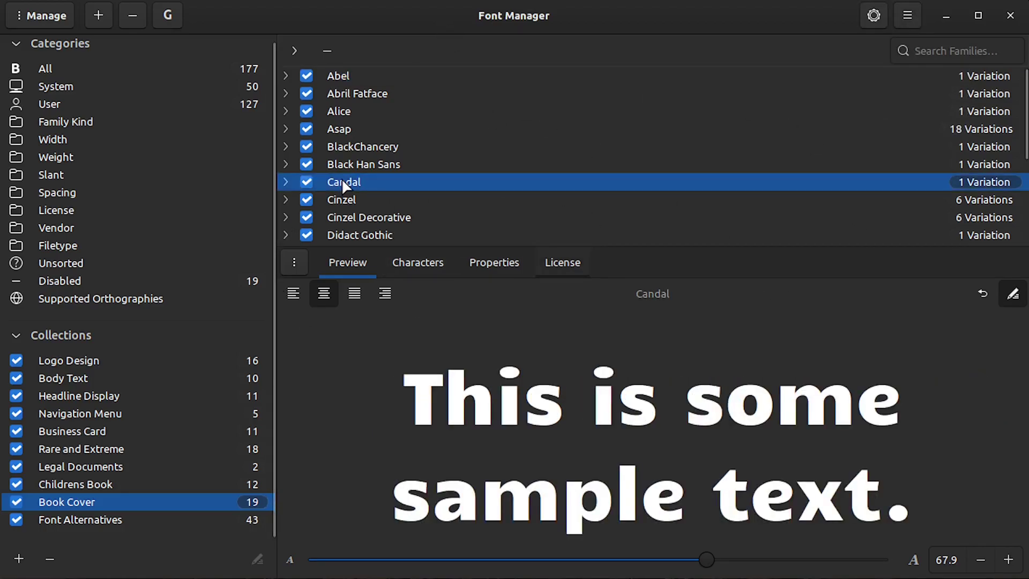
Preview BlackChancery, drag the Software Manager window aside, and refocus Font Manager.
click(345, 149)
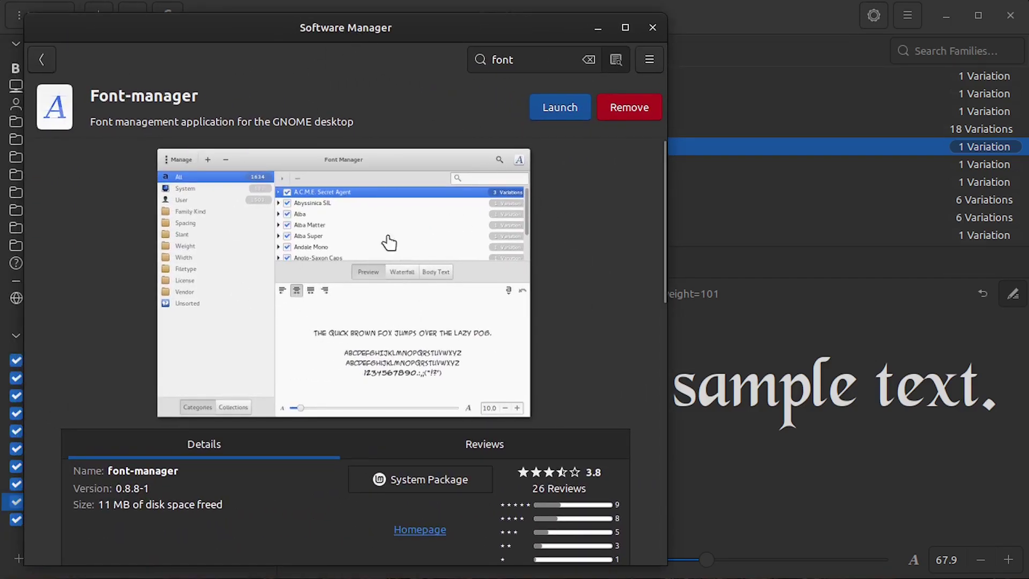
click(517, 61)
drag(468, 44, 0, 47)
click(292, 27)
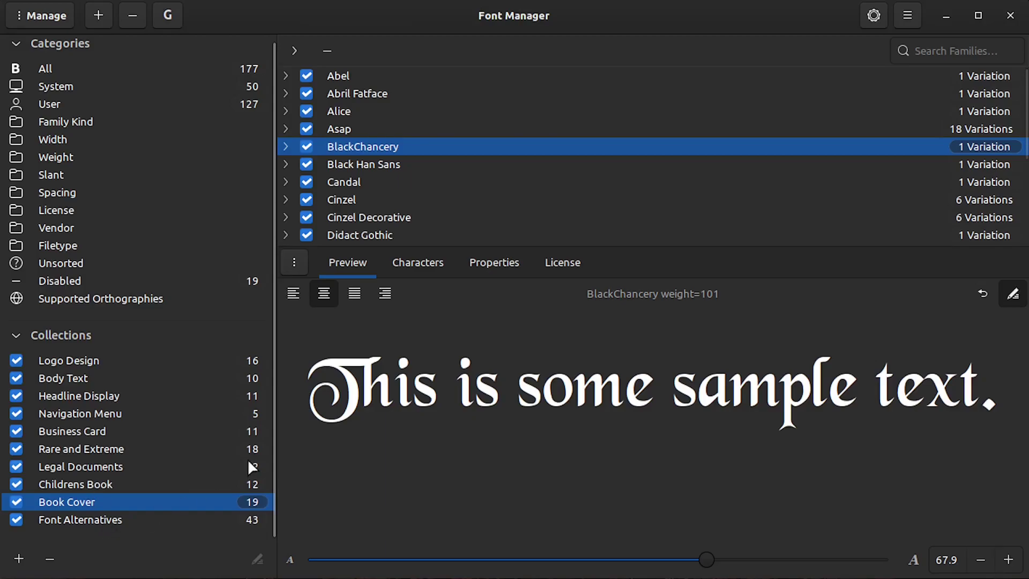
Browse the Navigation Menu and Rare and Extreme collections, then expand Font Alternatives.
click(107, 414)
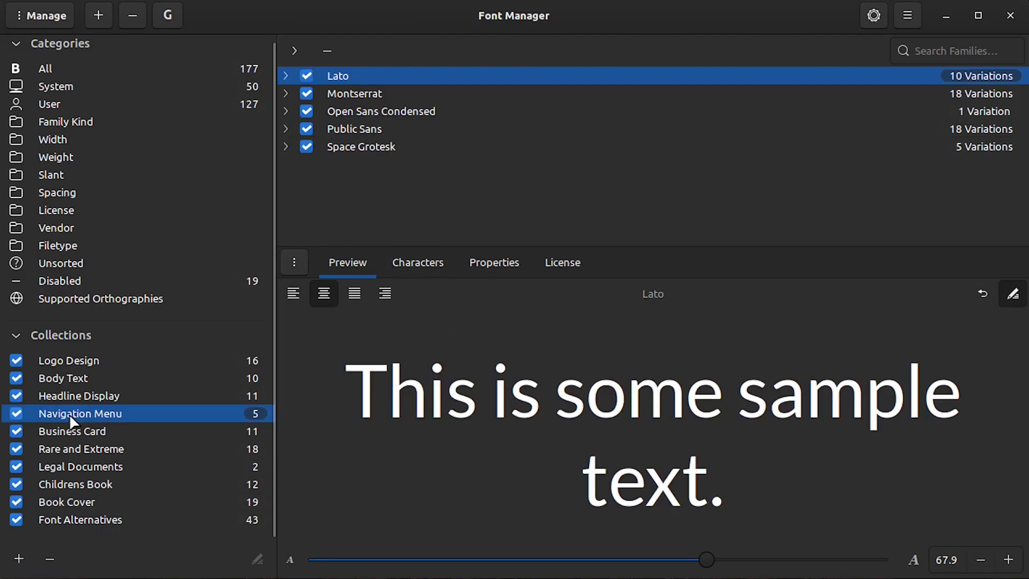
click(69, 445)
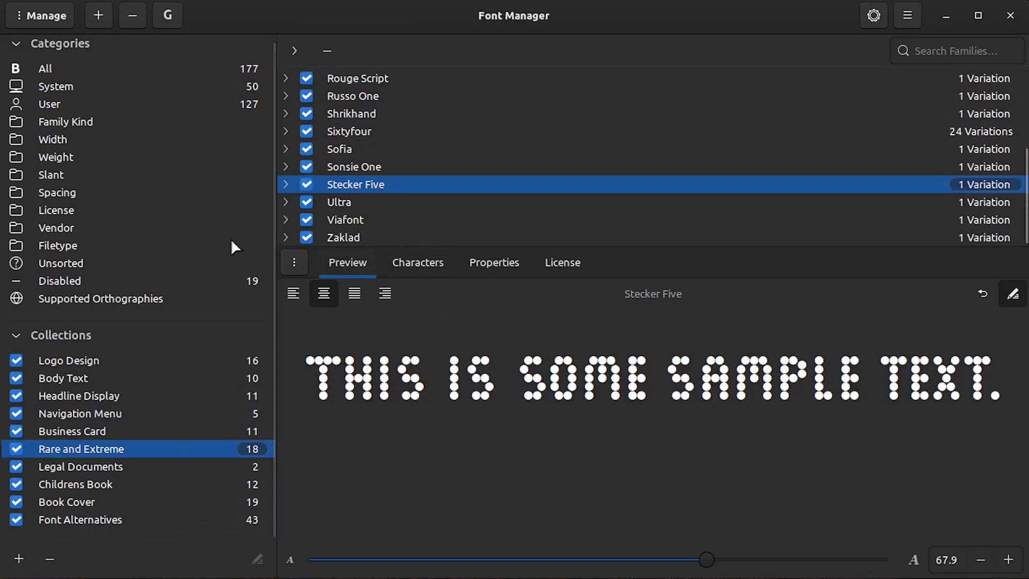
click(102, 519)
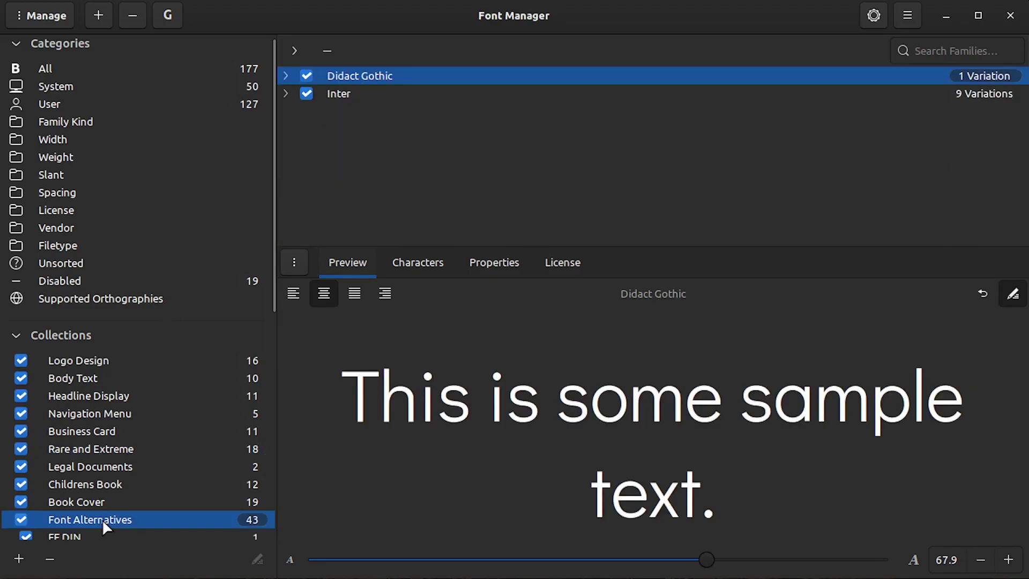
scroll(118, 482, down, 6)
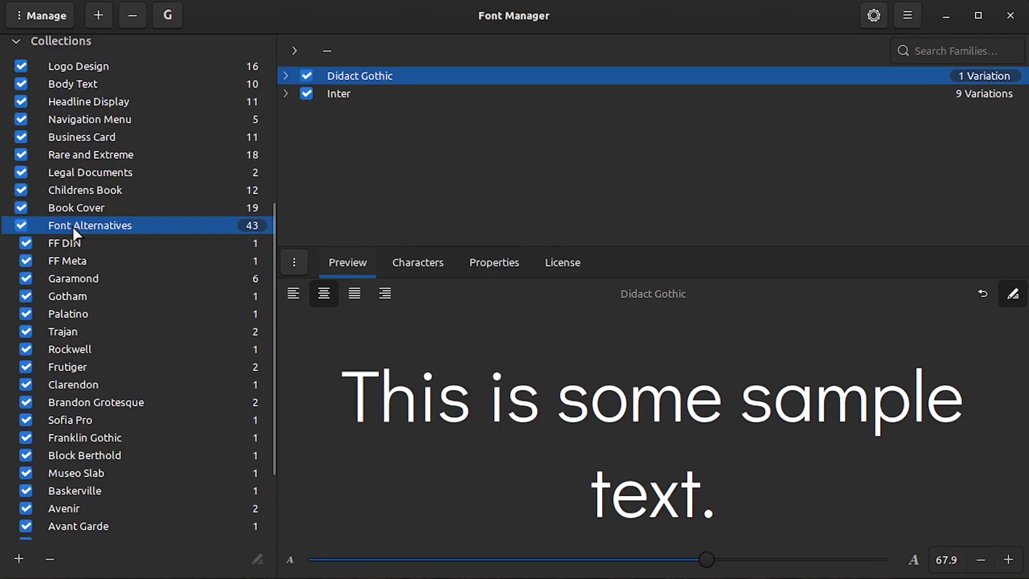
View alternatives to FF DIN, Trajan and Brandon Grotesque, previewing Lato and Josefin Sans.
click(66, 247)
click(68, 332)
scroll(68, 316, down, 4)
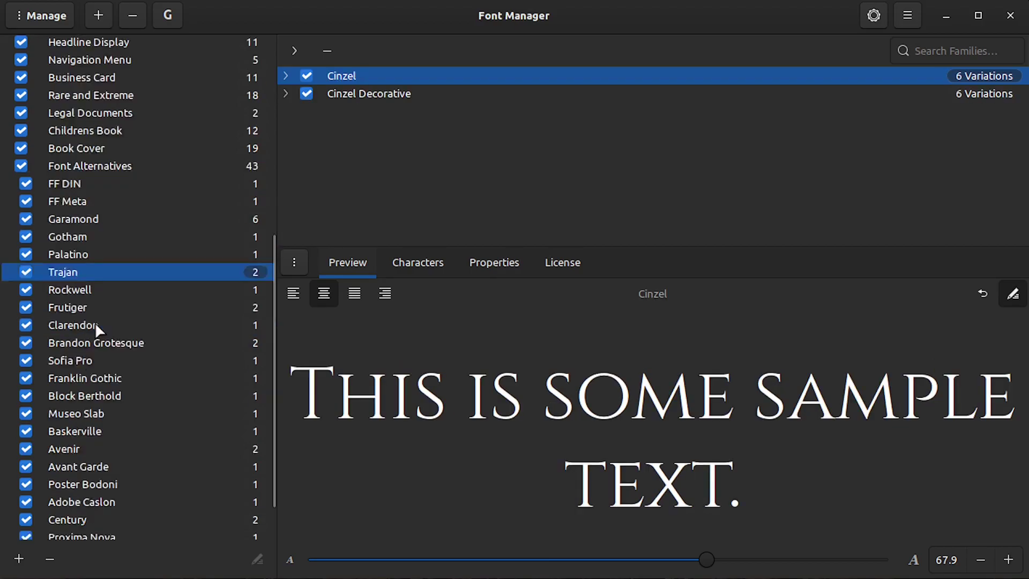
click(68, 292)
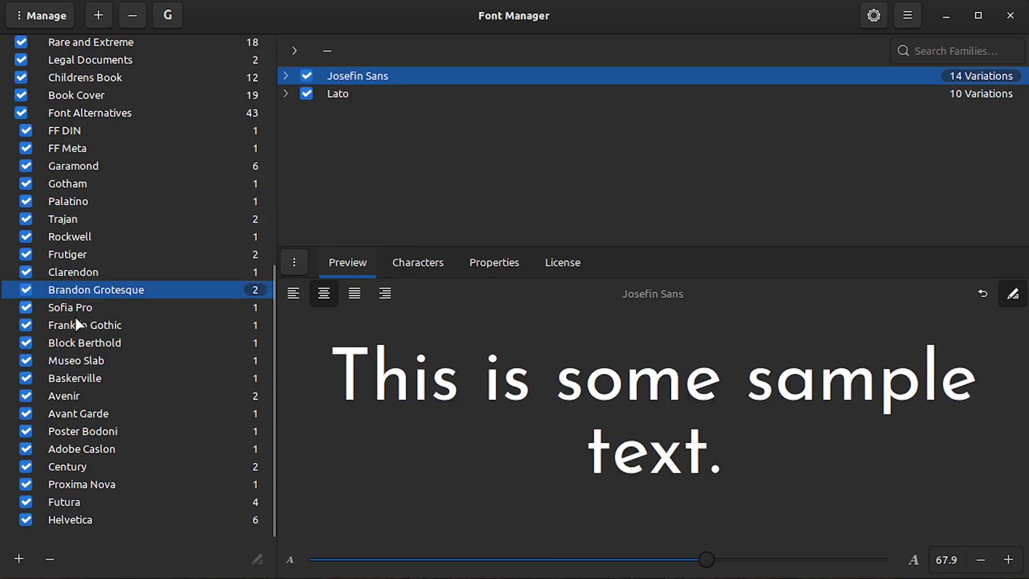
click(345, 93)
click(343, 76)
View alternatives to Franklin Gothic, Block Berthold, Avant Garde and Futura, previewing Hind and Josefin Sans.
click(101, 330)
click(97, 346)
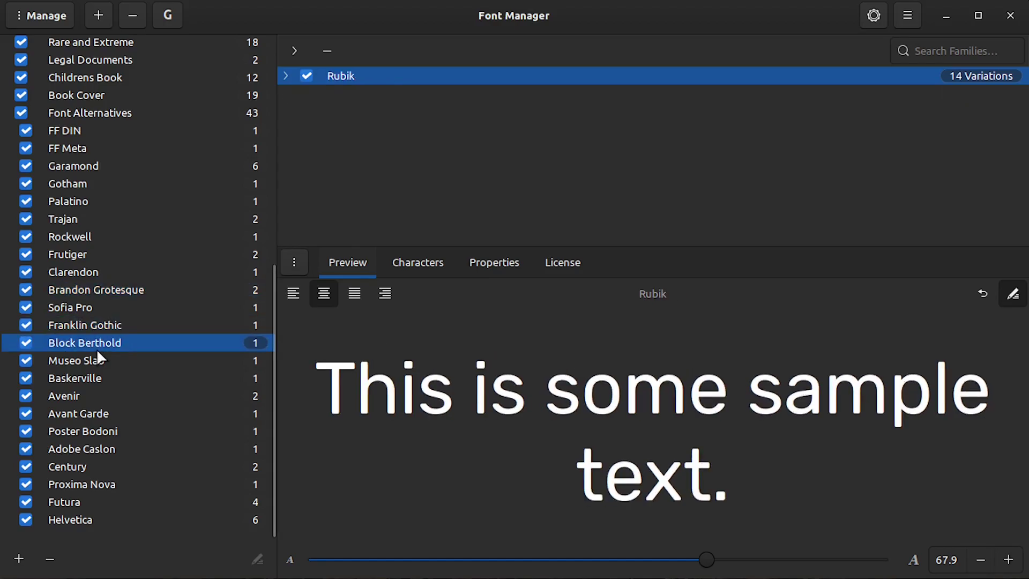
click(78, 412)
click(80, 504)
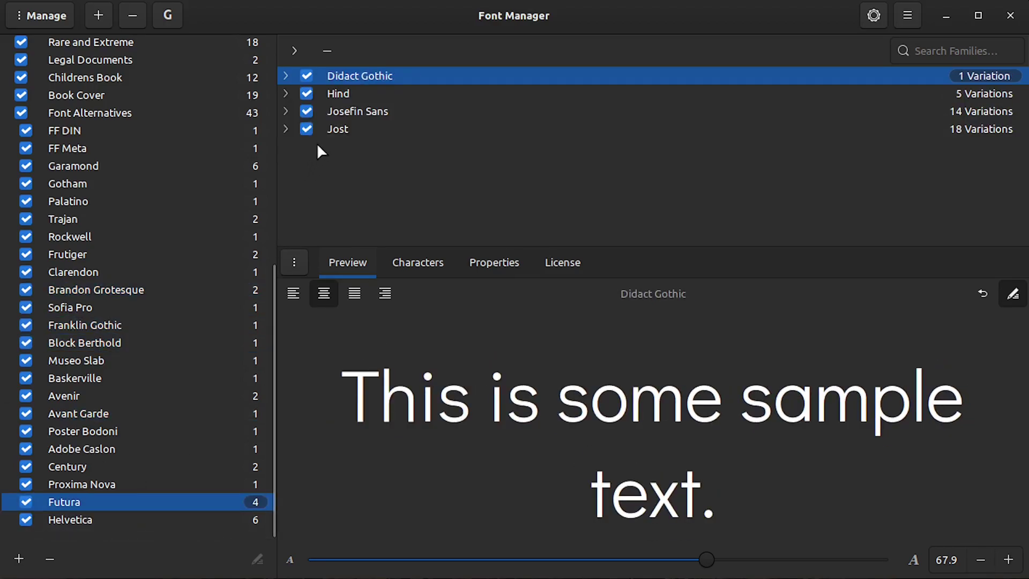
click(341, 91)
click(343, 110)
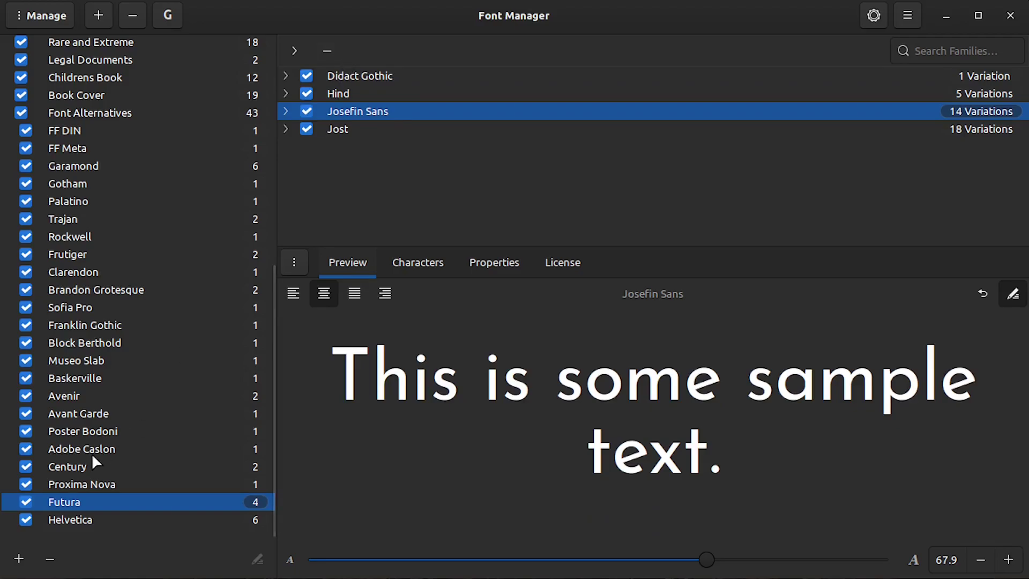
View Helvetica alternatives, previewing Roboto and Montserrat, then Baskerville alternatives.
click(66, 520)
click(341, 128)
click(344, 92)
click(79, 375)
Show all fonts in Font Alternatives and return to the top of the sidebar.
scroll(74, 343, up, 5)
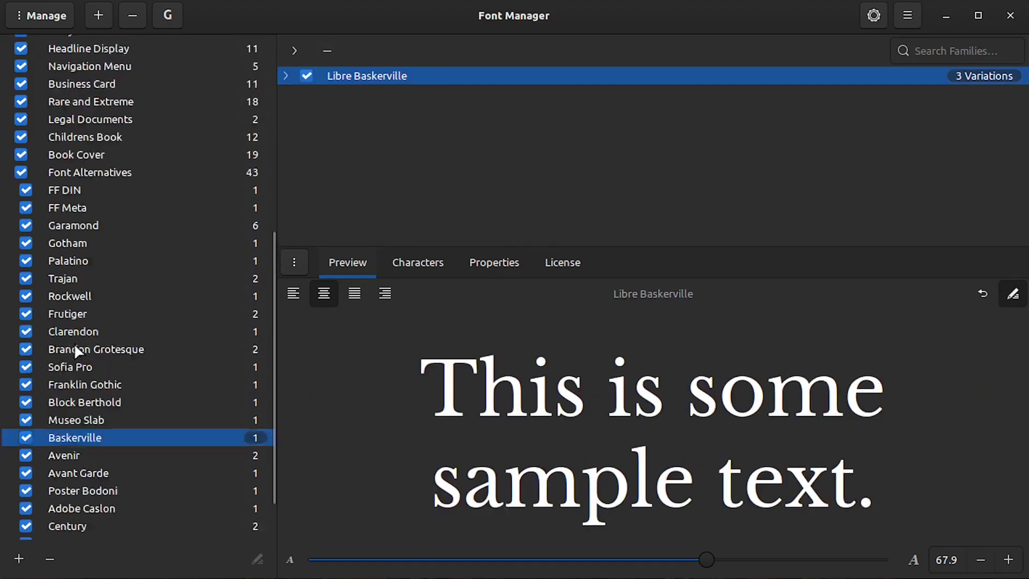
click(86, 293)
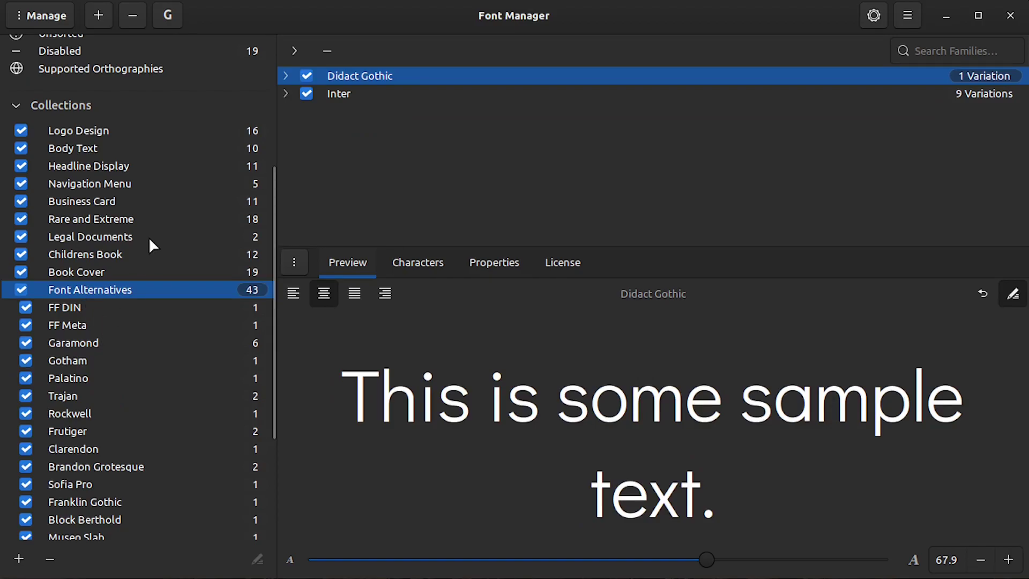
scroll(150, 239, up, 5)
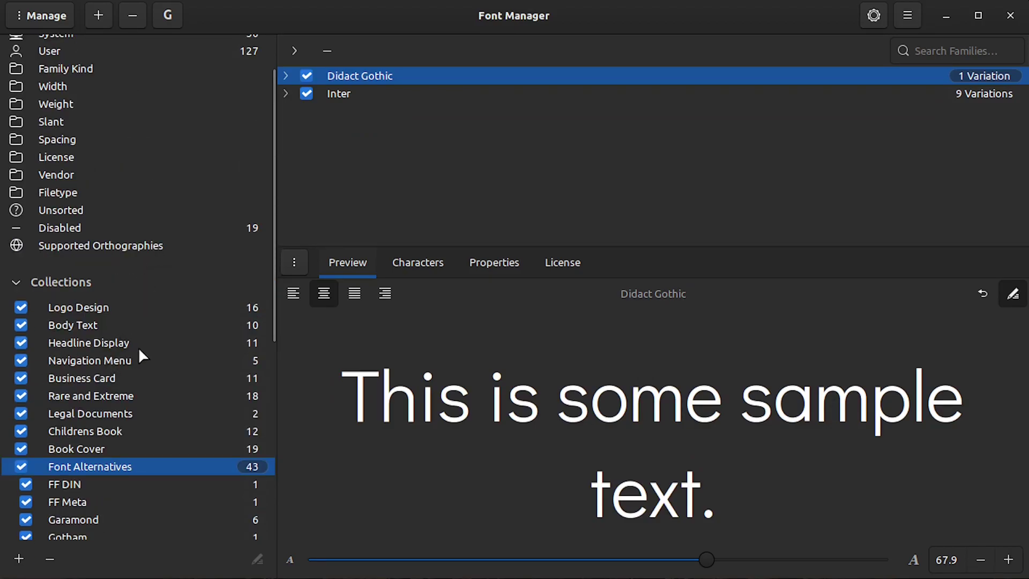
scroll(161, 335, up, 2)
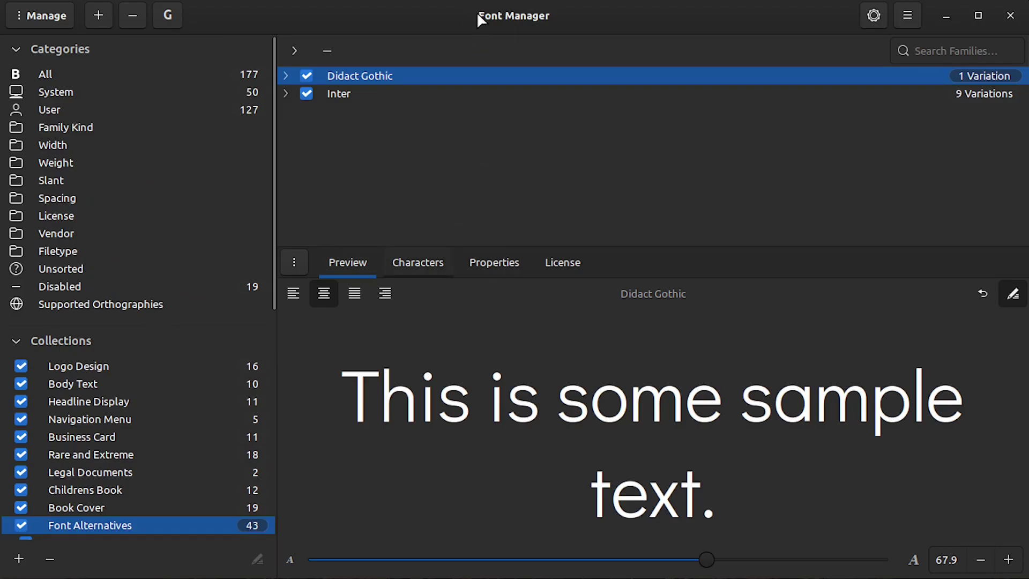